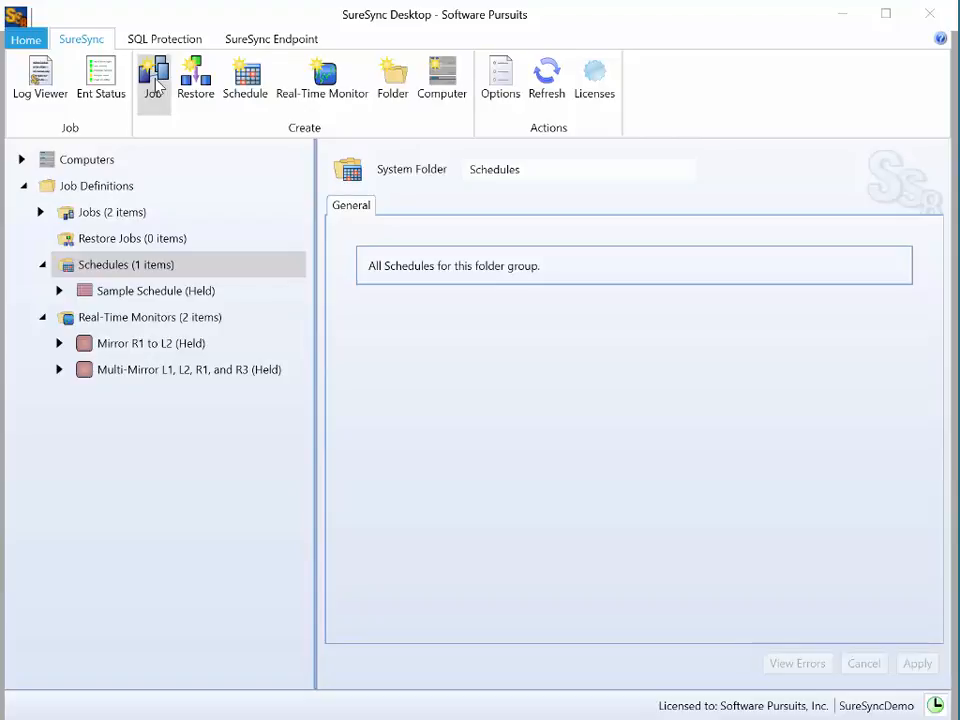
# Create a new job named "Mirror Test to Home", leaving the description blank, and continue to its root paths.
pyautogui.click(155, 87)
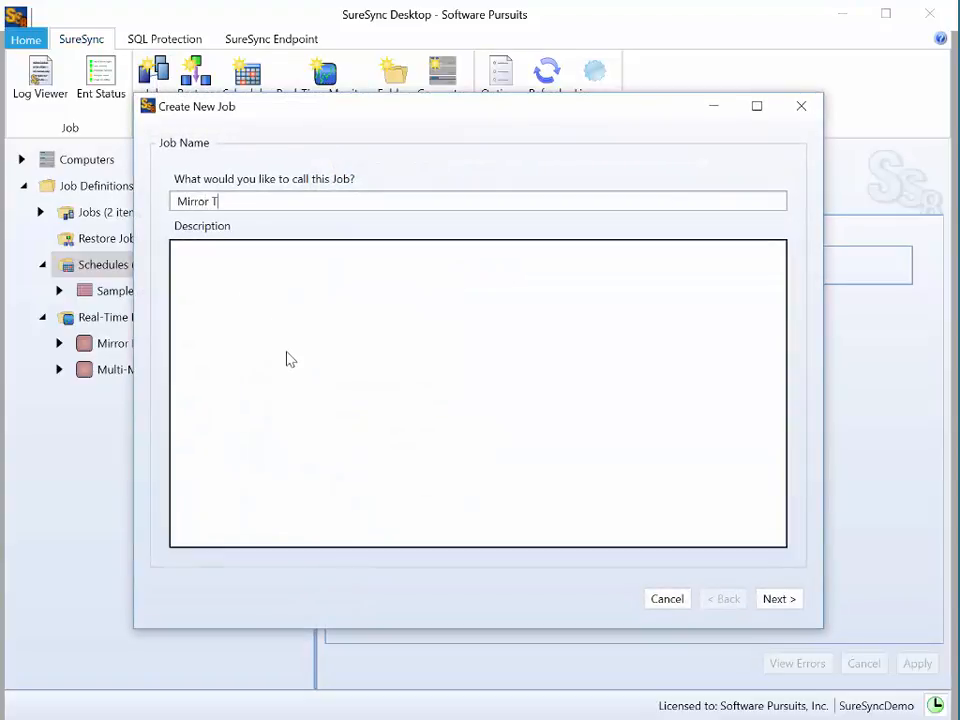
pyautogui.write('Mirror Test to Home')
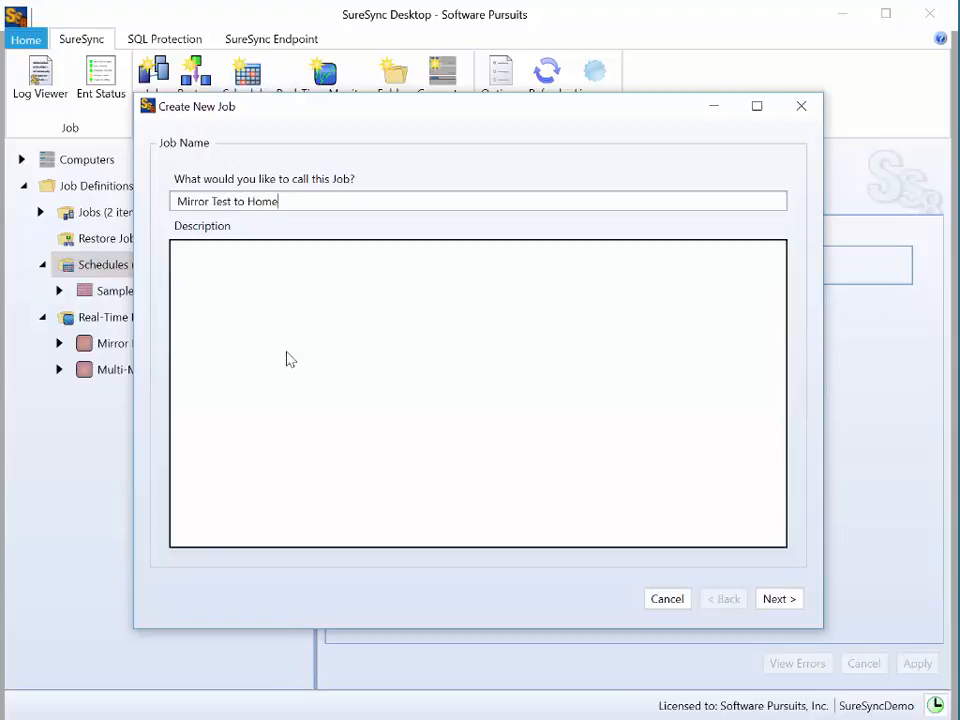
pyautogui.click(784, 603)
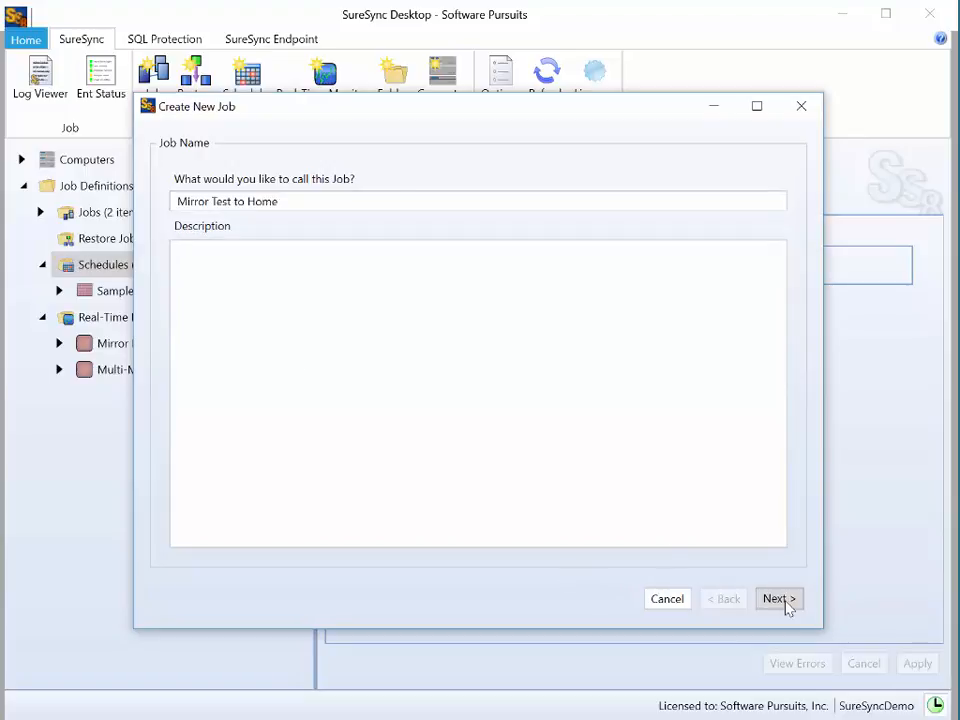
pyautogui.click(193, 521)
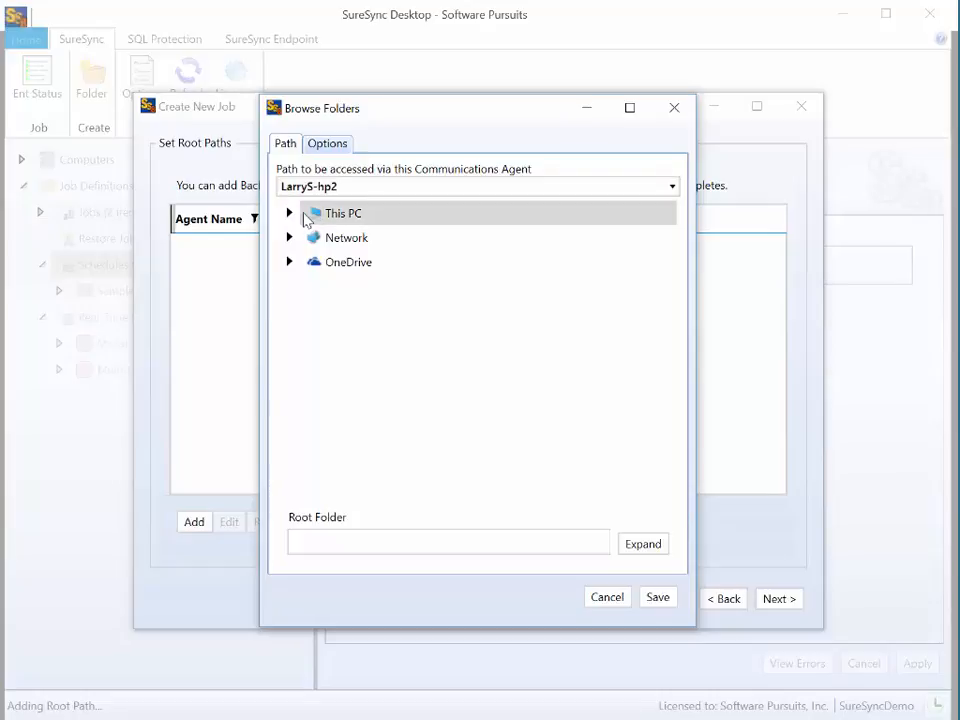
pyautogui.click(327, 541)
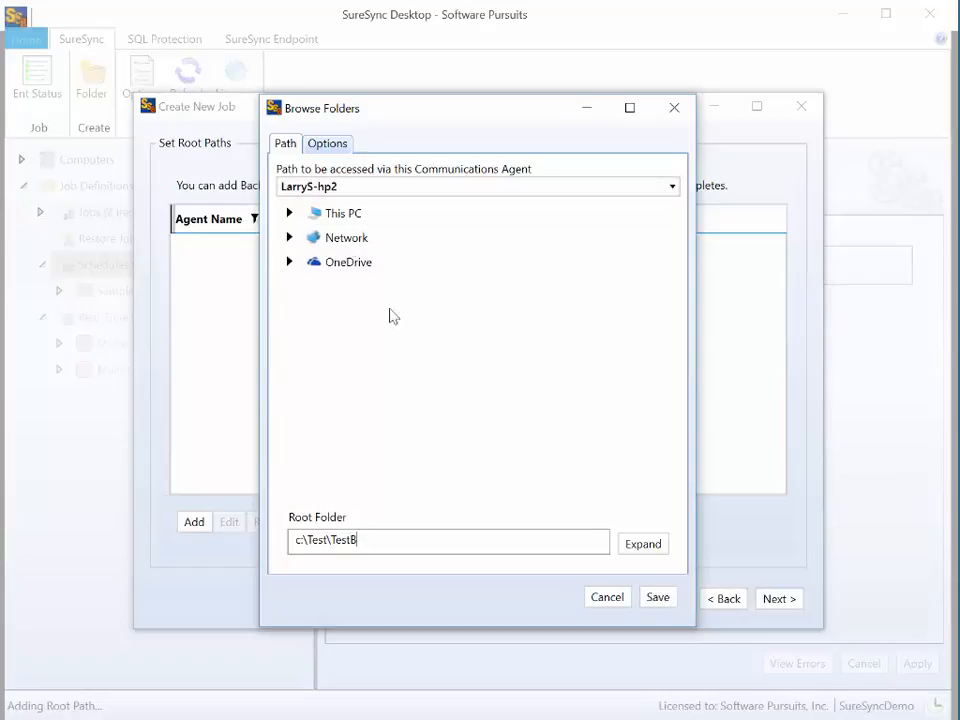
pyautogui.click(666, 600)
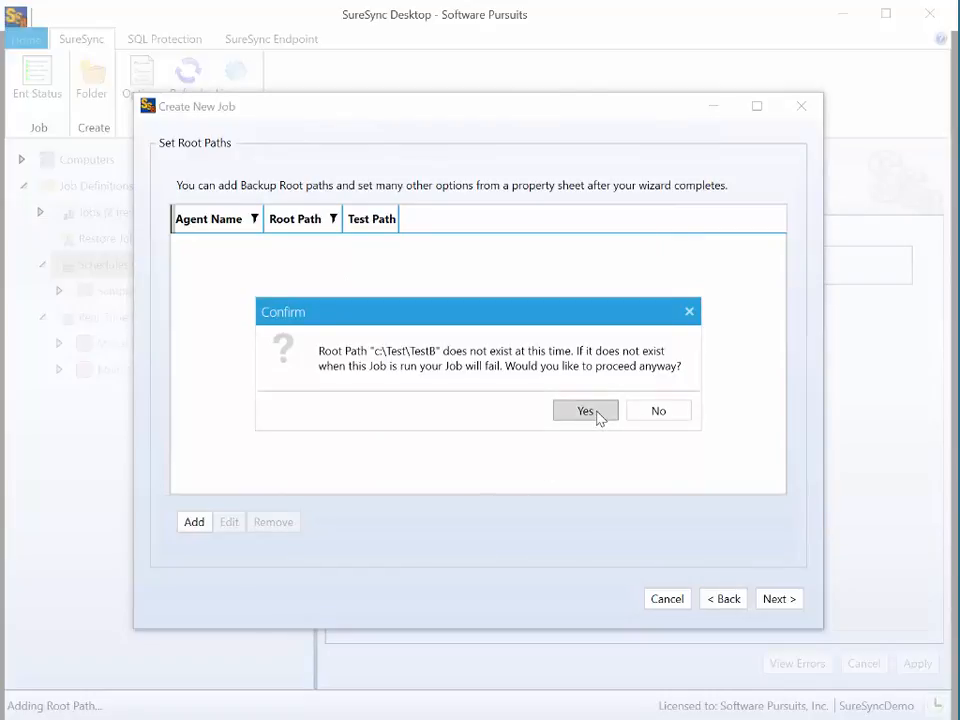
pyautogui.click(662, 412)
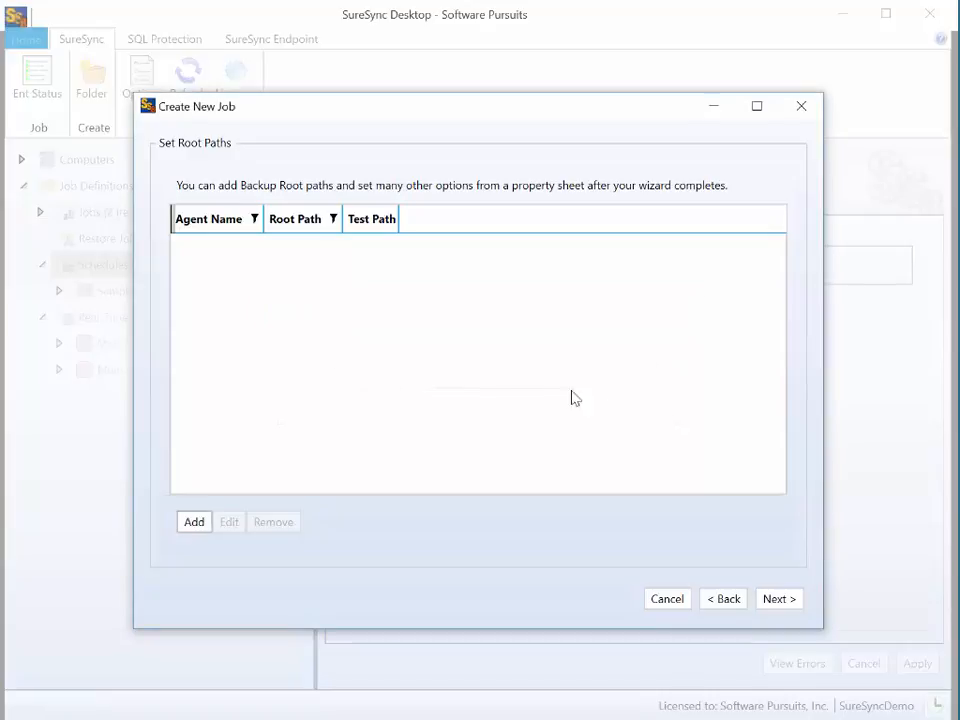
# Add root path c:\Test\TestB for the preselected Communications Agent, enabling creation of the root folder if it does not exist.
pyautogui.click(194, 522)
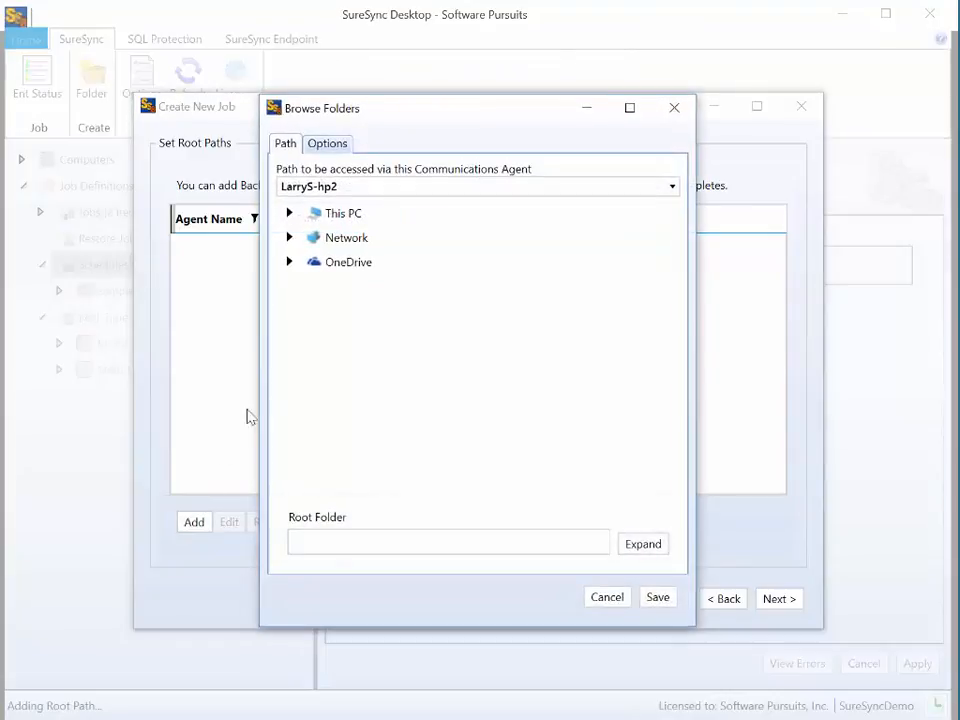
pyautogui.click(305, 546)
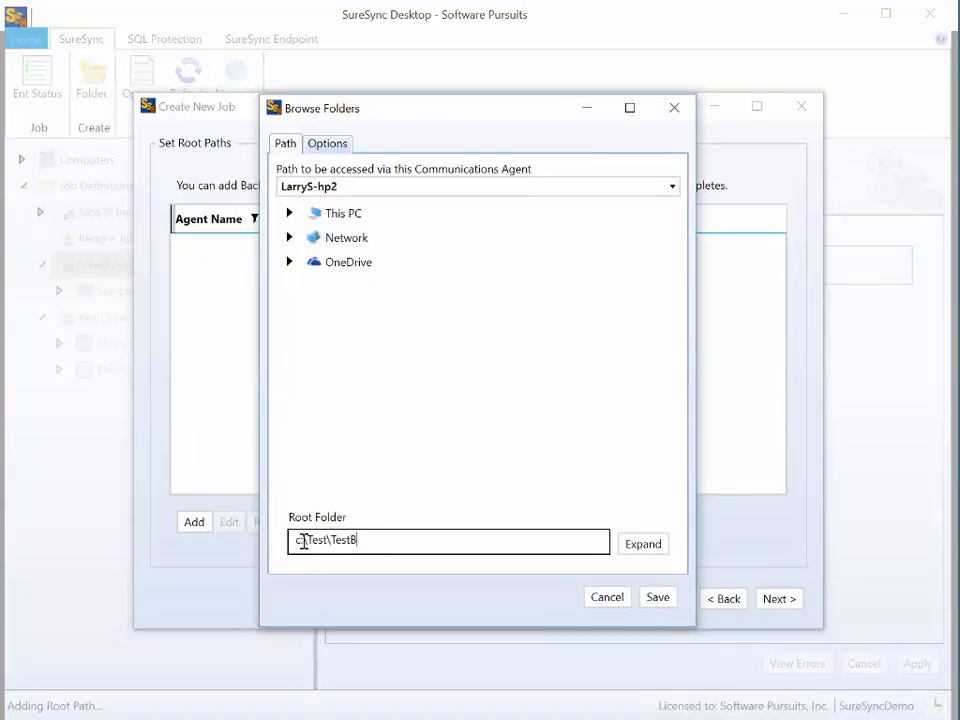
pyautogui.click(322, 143)
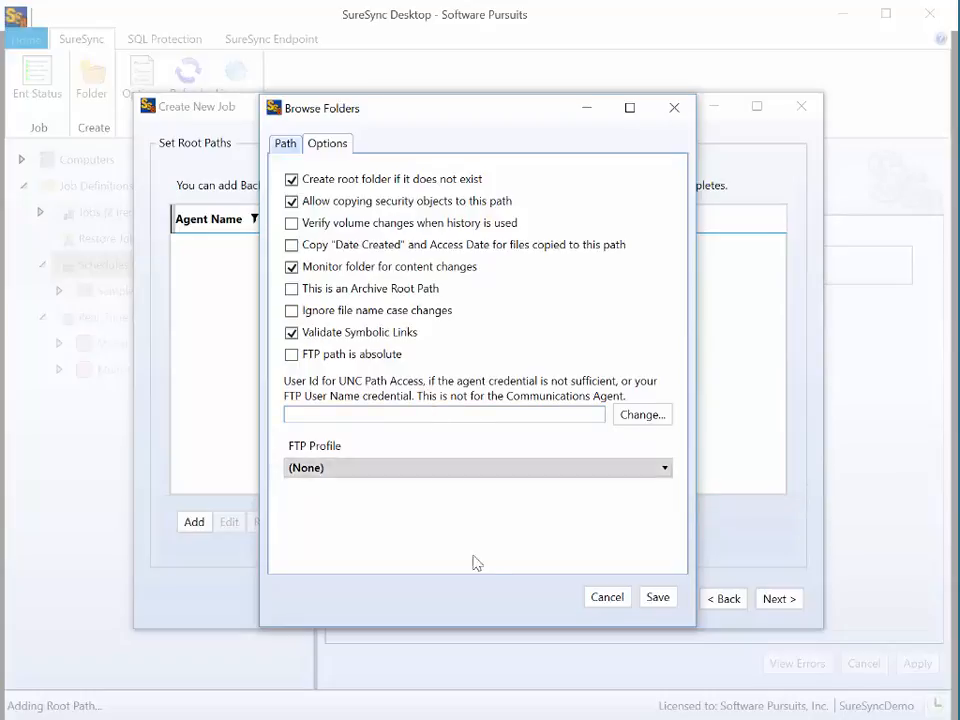
pyautogui.click(671, 600)
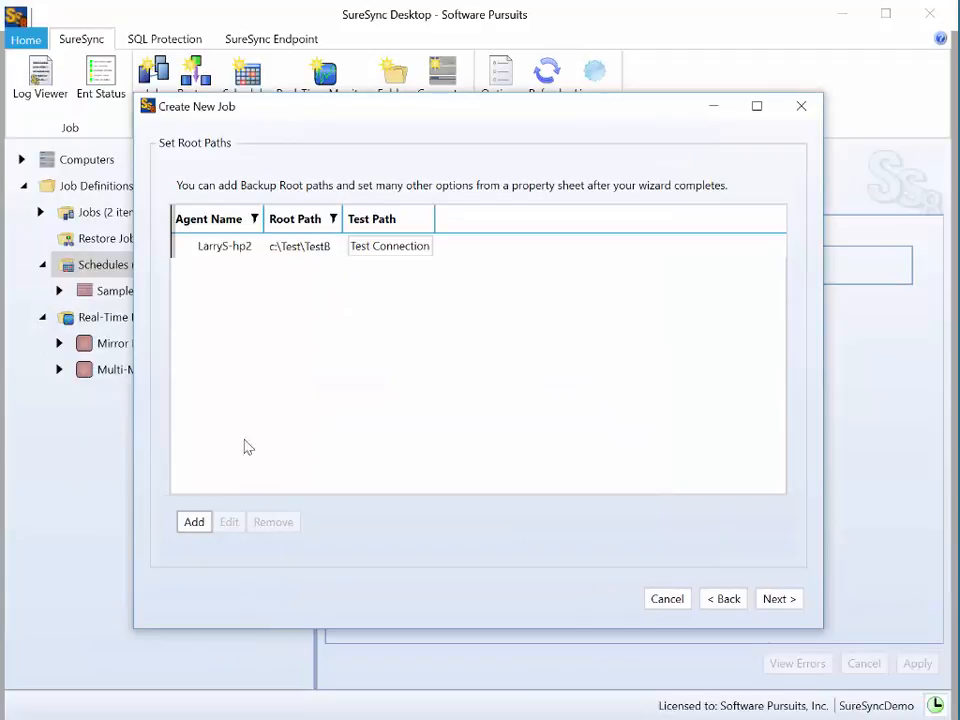
# Add a second root path accessed through the Dev11 agent, choosing the existing folder C:\Test\TestB.
pyautogui.click(194, 522)
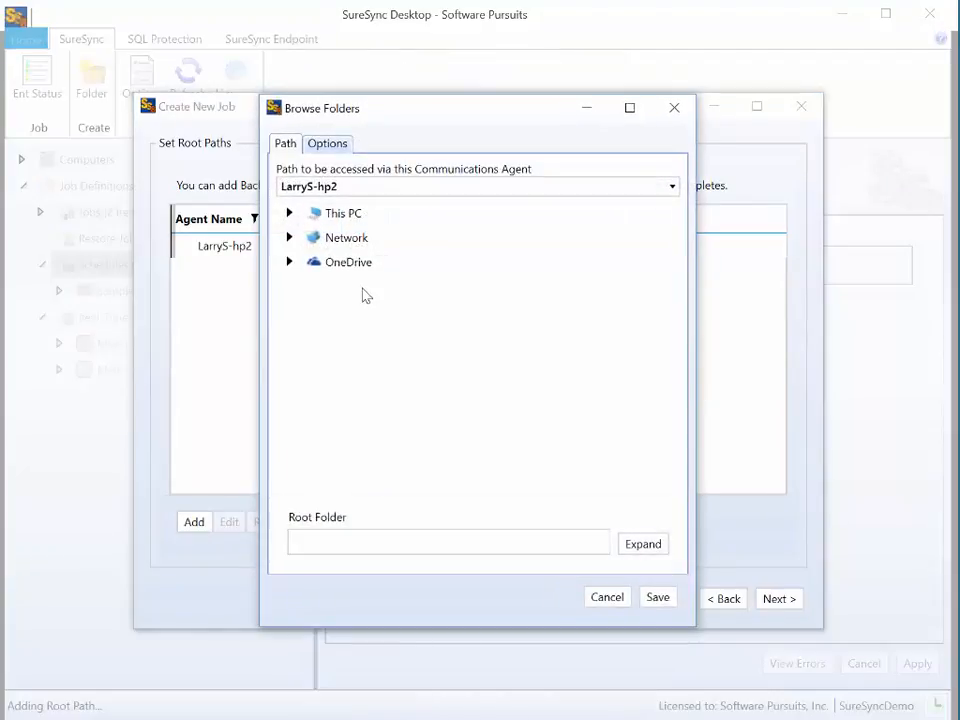
pyautogui.click(399, 191)
pyautogui.click(381, 214)
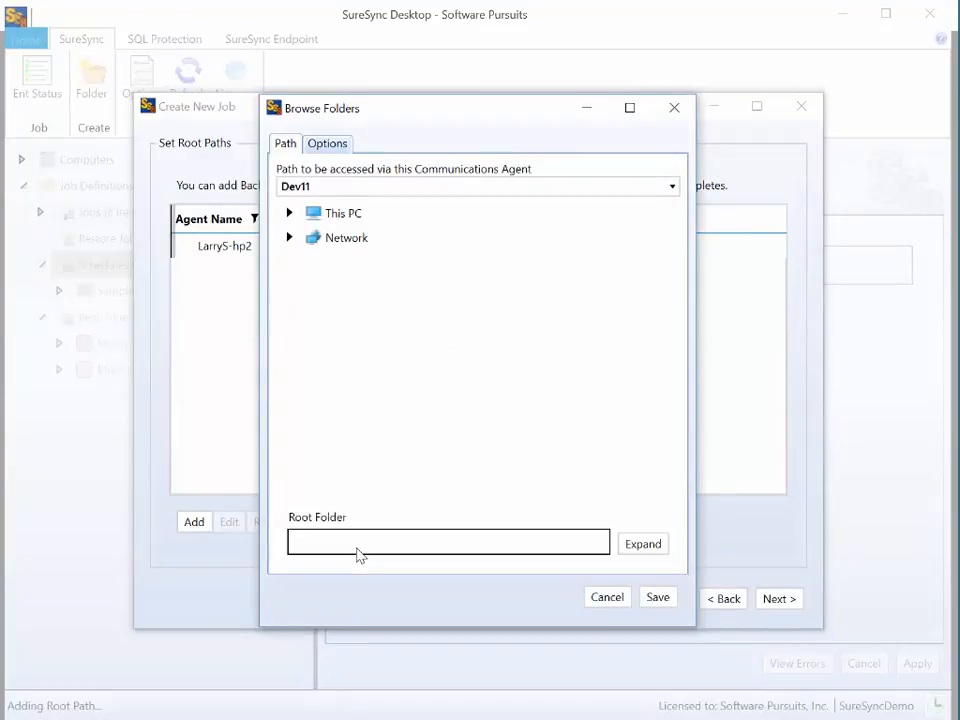
pyautogui.click(290, 214)
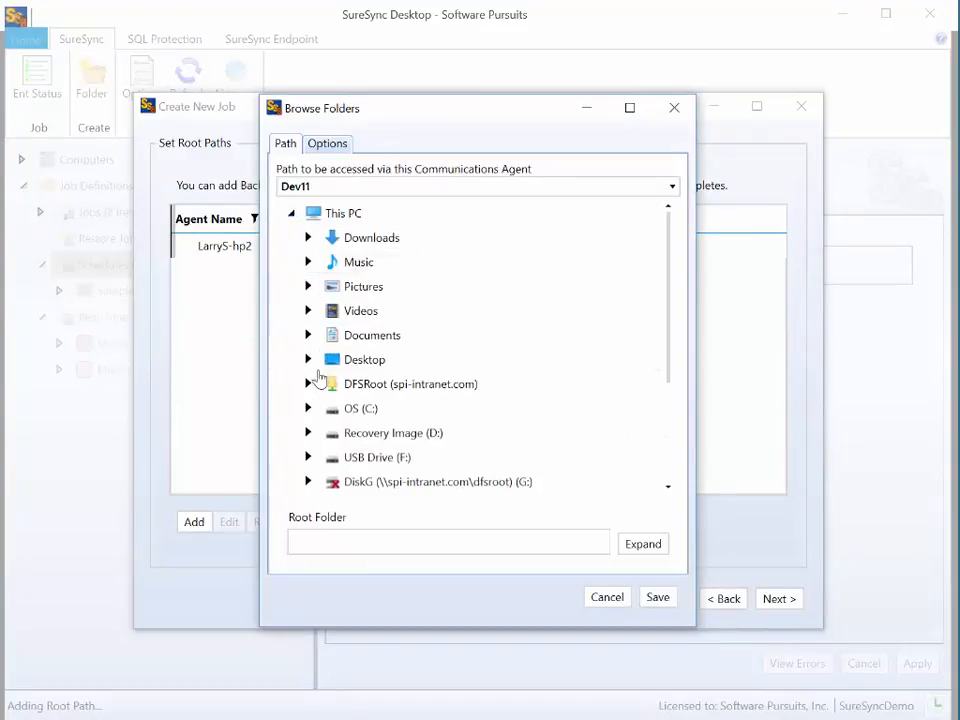
pyautogui.click(308, 409)
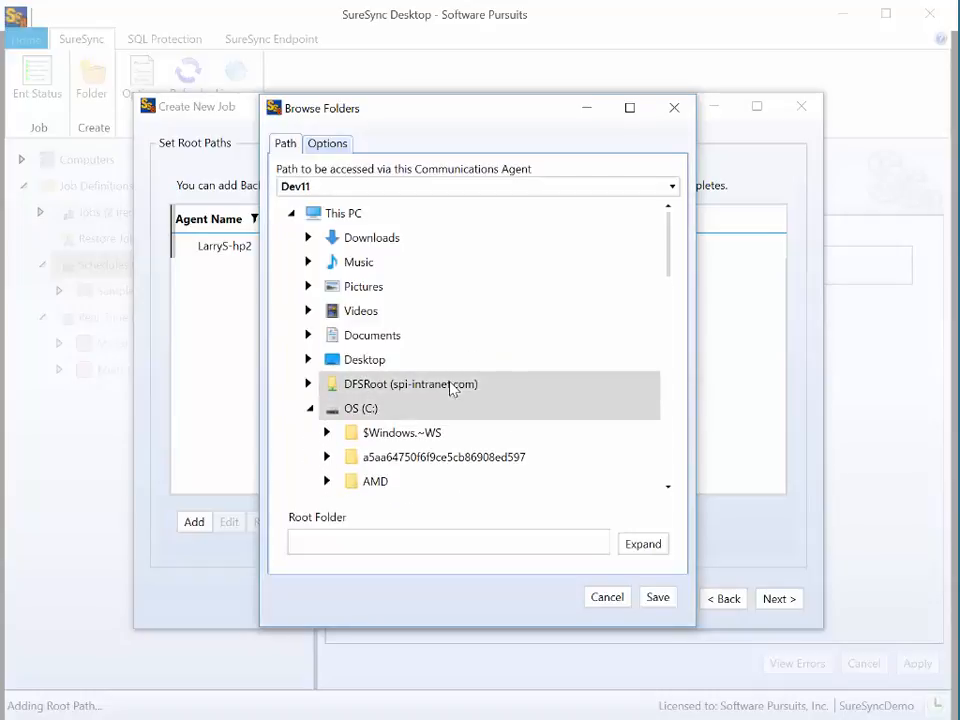
pyautogui.scroll(-5, 452, 388)
pyautogui.scroll(-6, 452, 388)
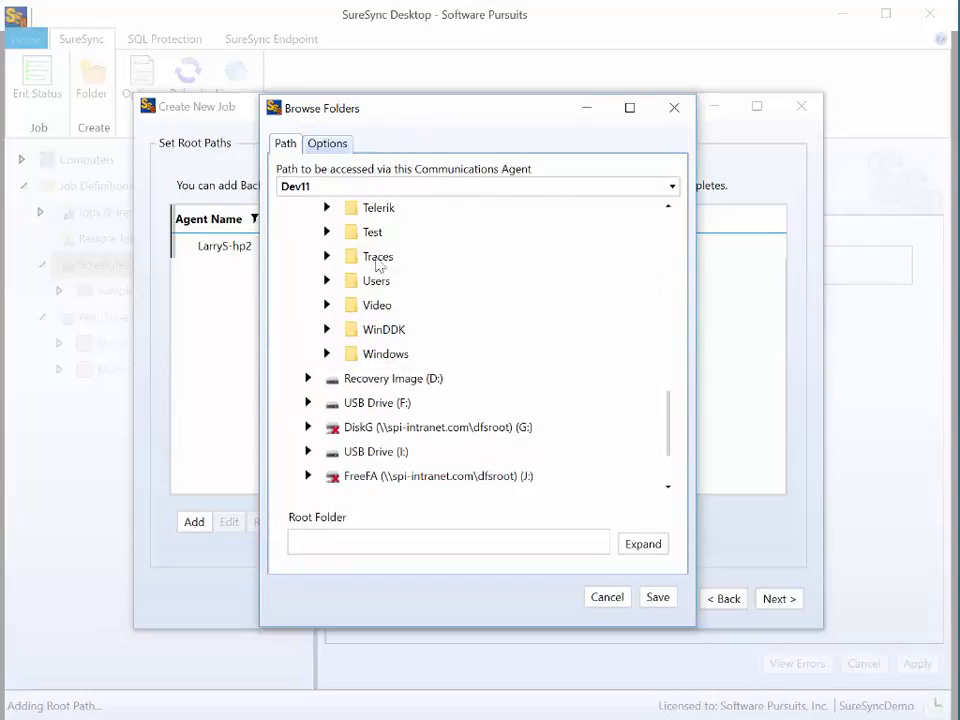
pyautogui.click(326, 232)
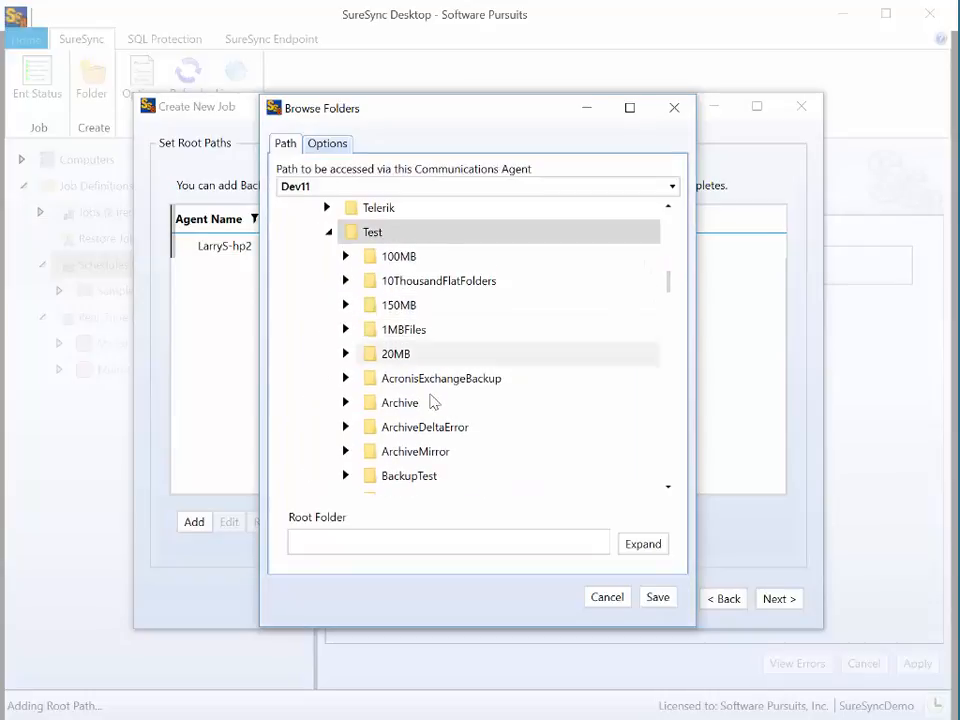
pyautogui.scroll(-2, 420, 415)
pyautogui.scroll(-15, 420, 415)
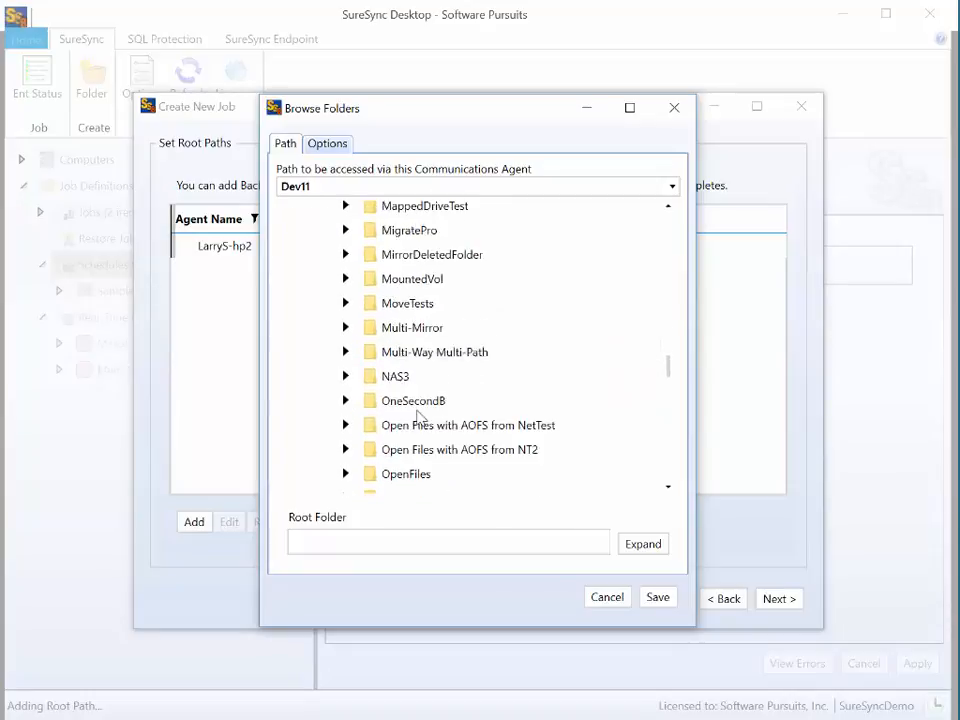
pyautogui.scroll(-10, 418, 415)
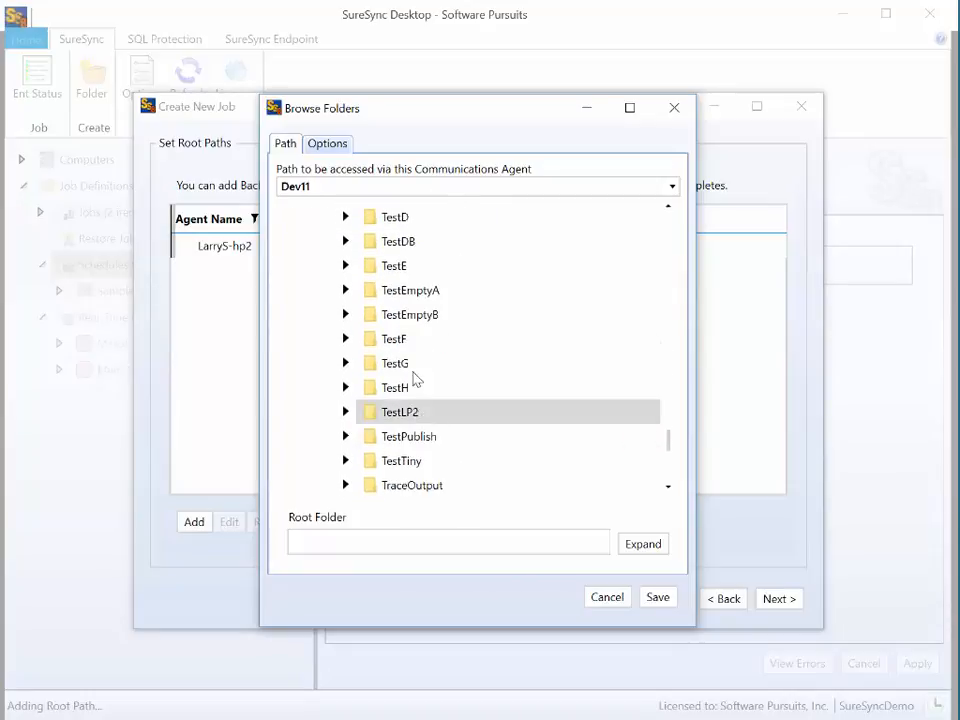
pyautogui.scroll(2, 412, 375)
pyautogui.click(396, 304)
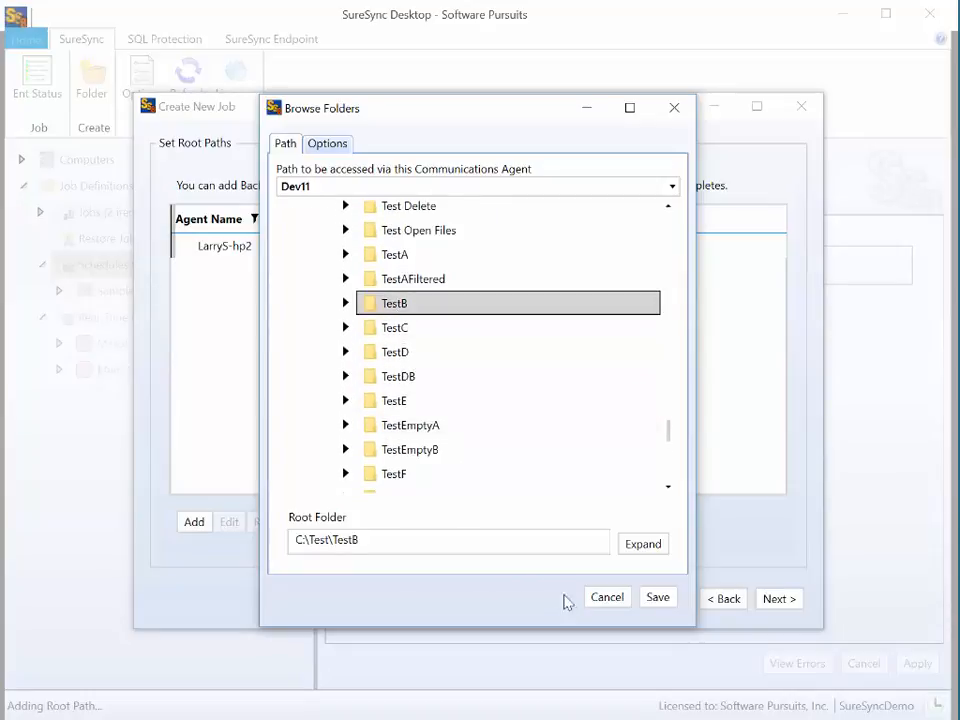
pyautogui.click(660, 602)
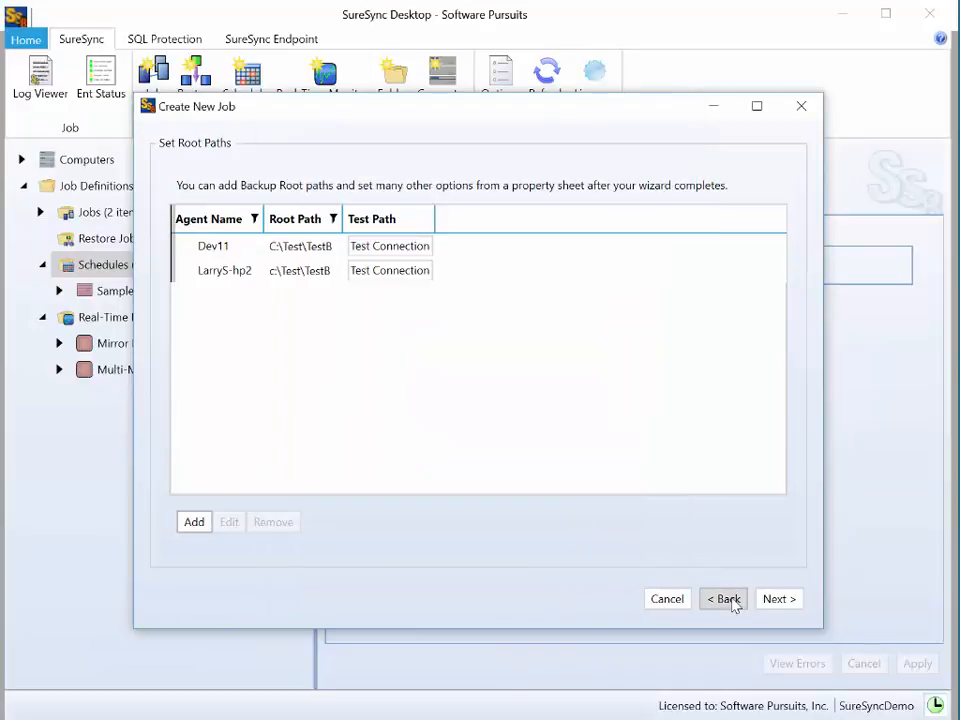
# Set the job's rule type to Mirror, applying it to the root folder \ and its subfolders.
pyautogui.click(779, 599)
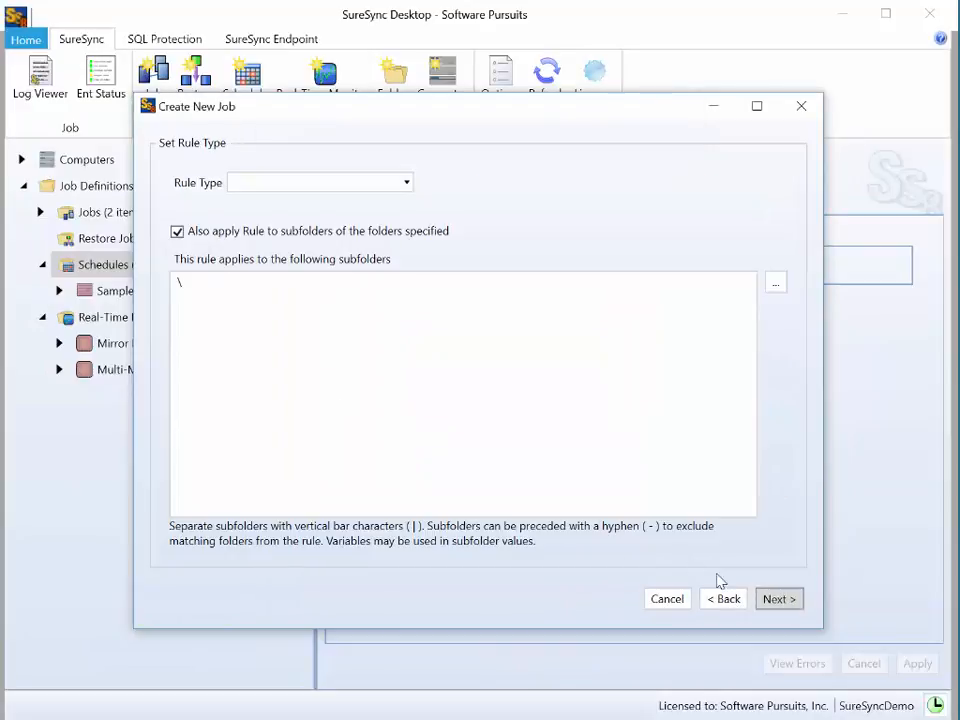
pyautogui.click(409, 190)
pyautogui.click(377, 208)
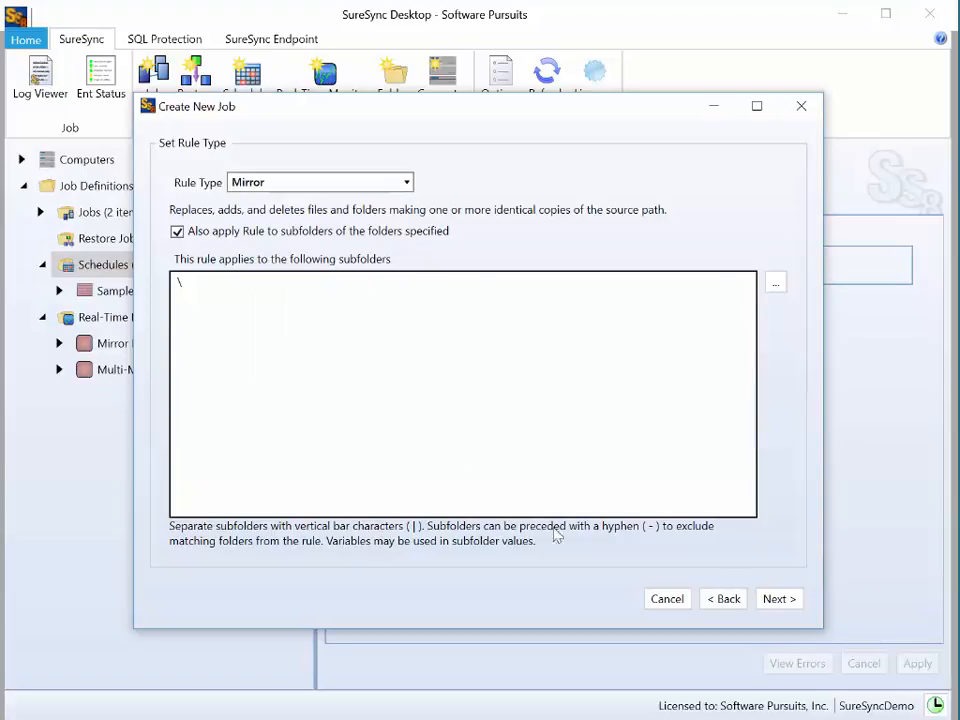
pyautogui.click(785, 600)
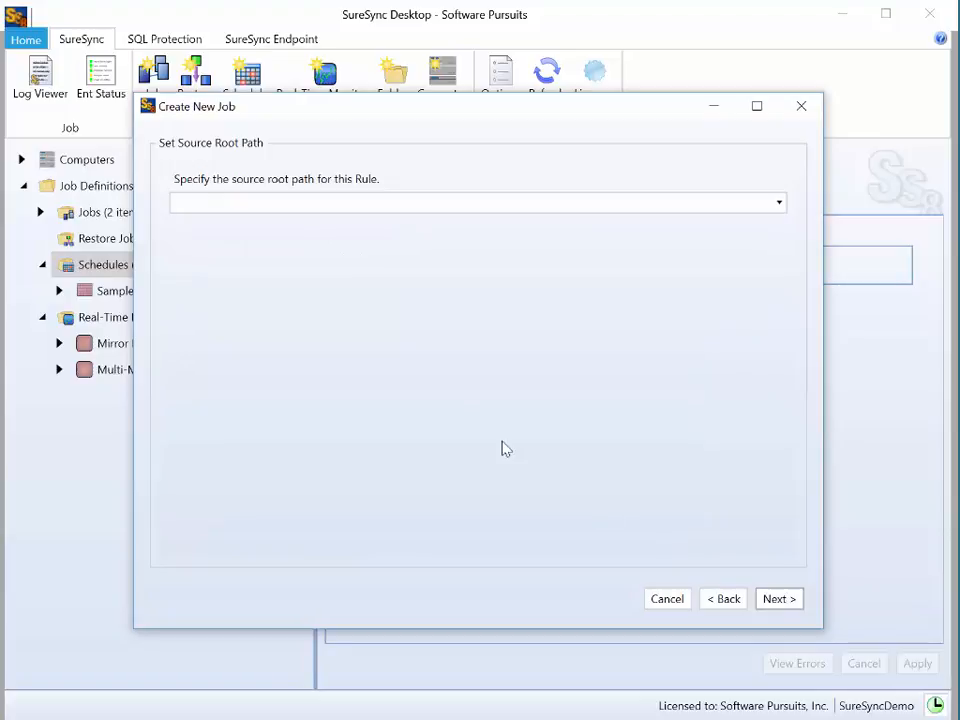
# Choose [Dev11]C:\Test\TestB as the source root path for the Mirror rule.
pyautogui.click(265, 205)
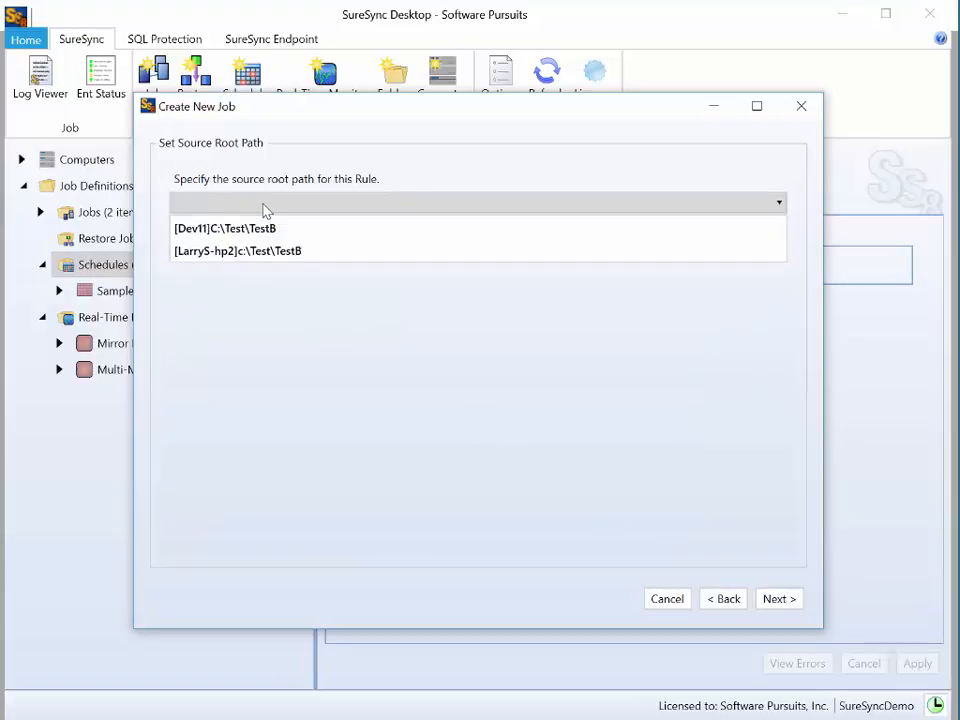
pyautogui.click(258, 229)
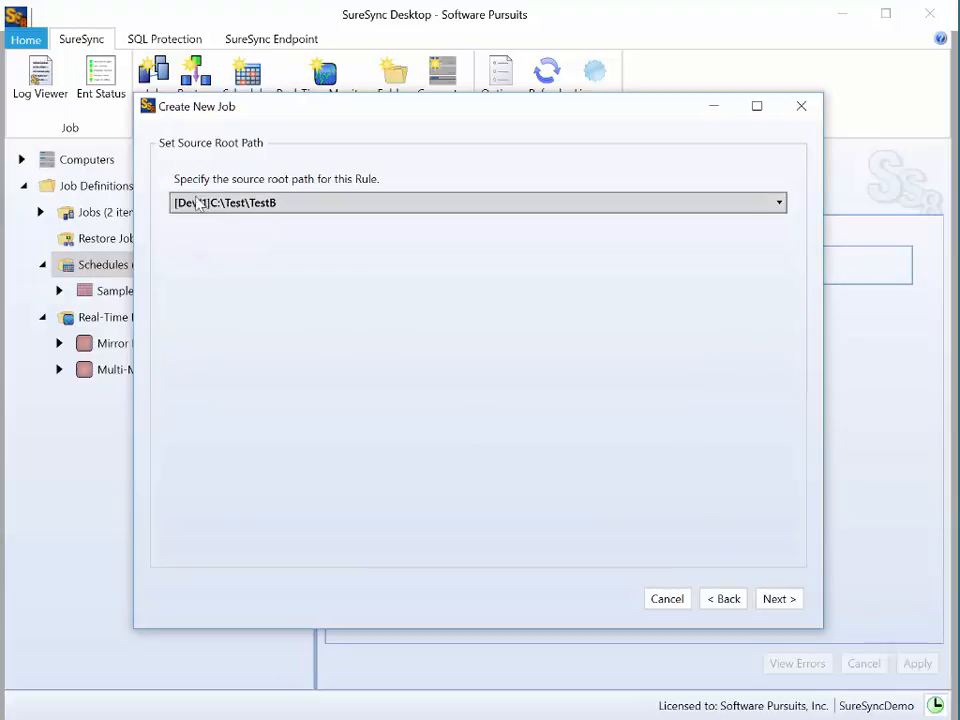
pyautogui.click(780, 600)
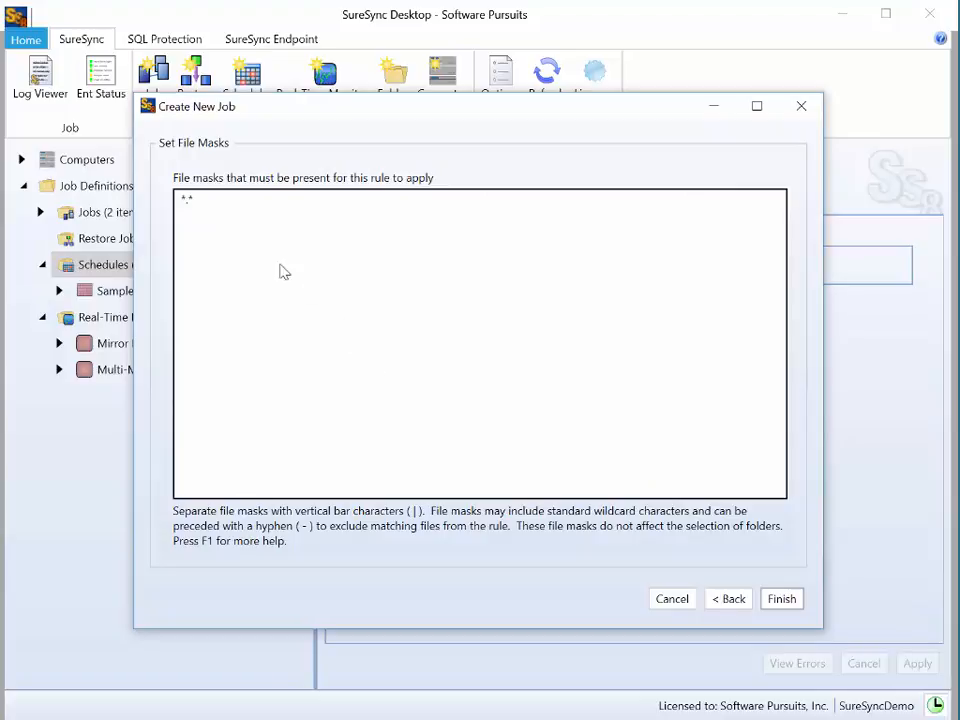
# Set the rule's file masks to *.* | -*.tmp to exclude temporary files, and finish creating the job.
pyautogui.click(252, 202)
pyautogui.click(253, 202)
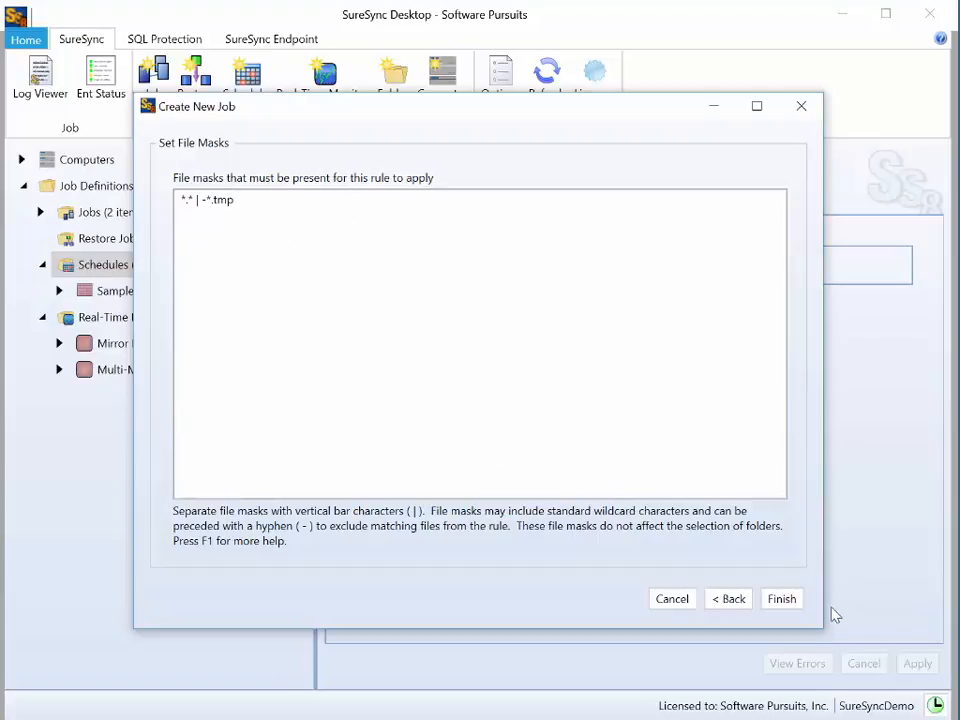
pyautogui.click(782, 599)
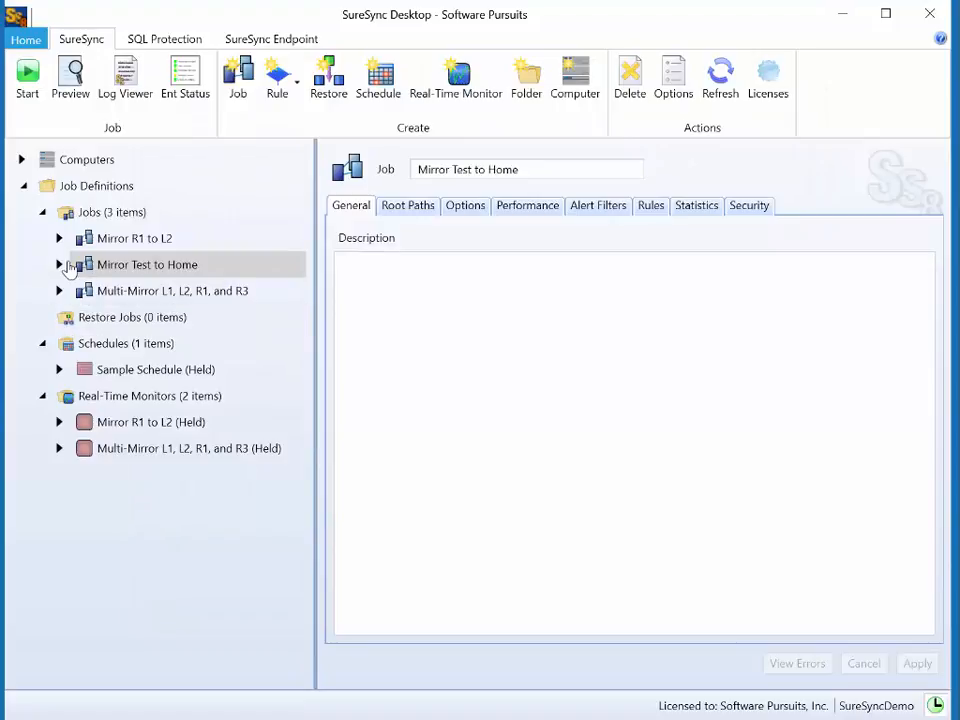
# Review the Mirror Test to Home job's rule, root paths, options, performance settings and alert filters.
pyautogui.click(59, 265)
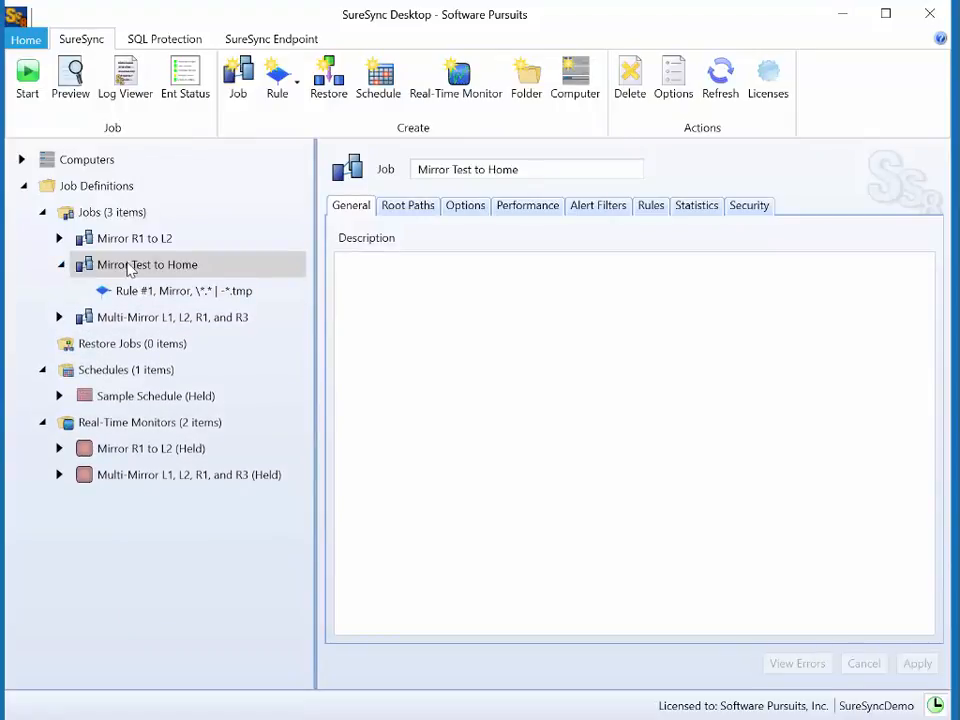
pyautogui.click(410, 212)
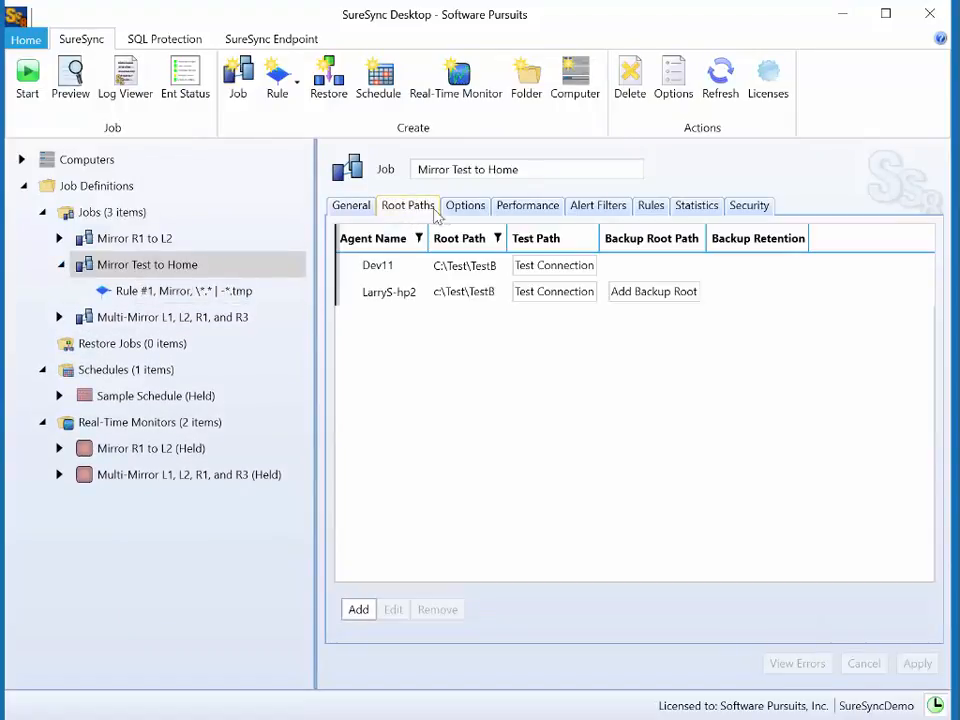
pyautogui.click(464, 207)
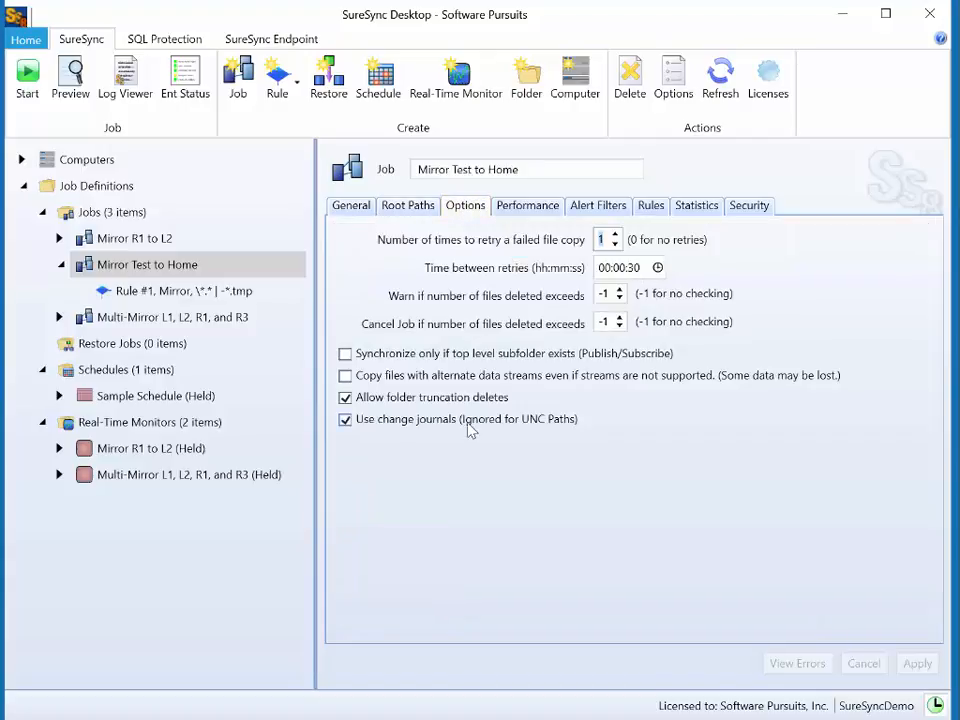
pyautogui.click(546, 208)
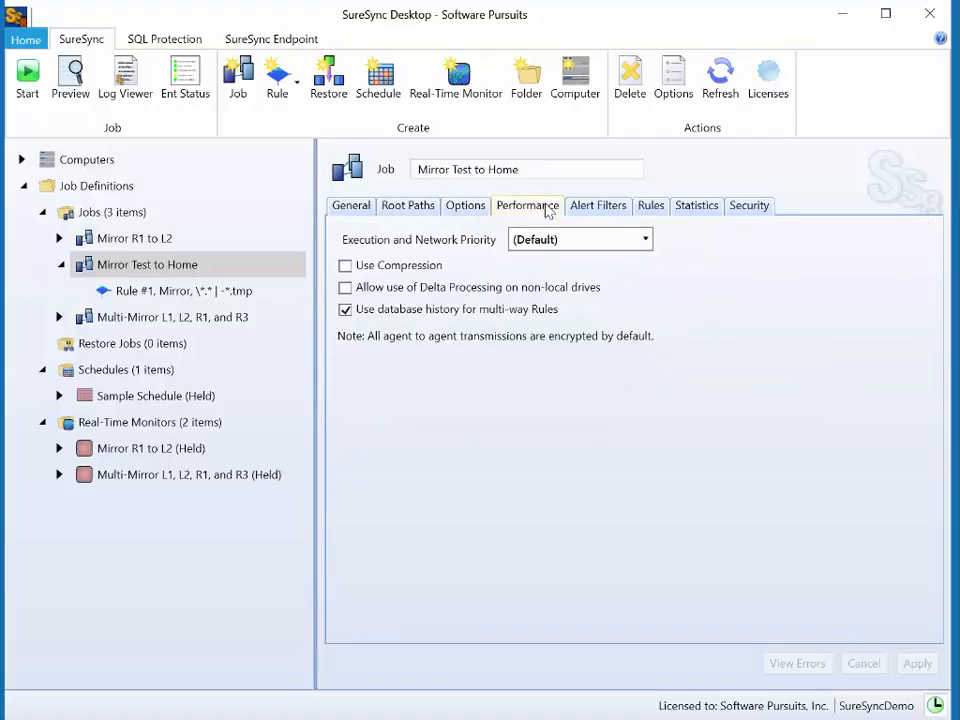
pyautogui.click(598, 210)
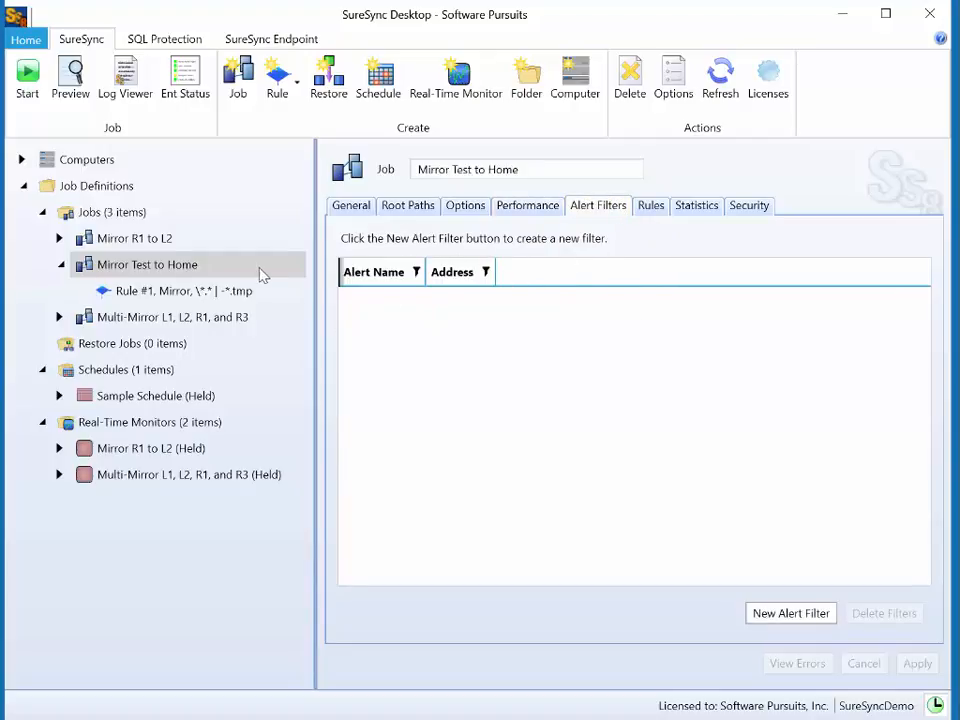
pyautogui.click(652, 207)
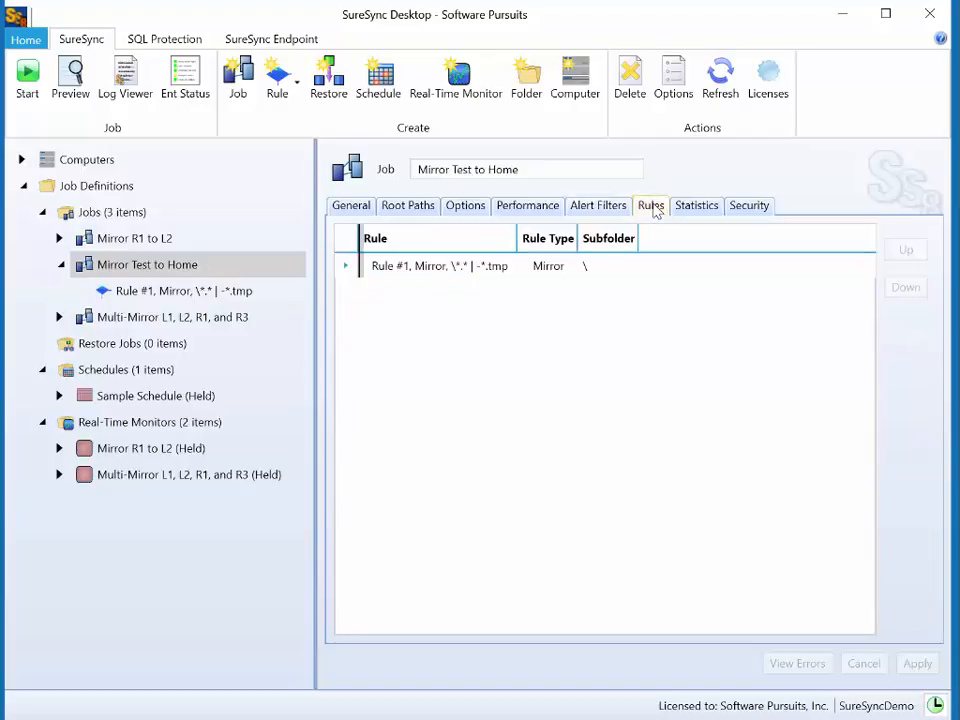
# Review the Mirror Test to Home job's statistics and security, and its Mirror rule's general settings, roots, file masks and date filter.
pyautogui.click(712, 214)
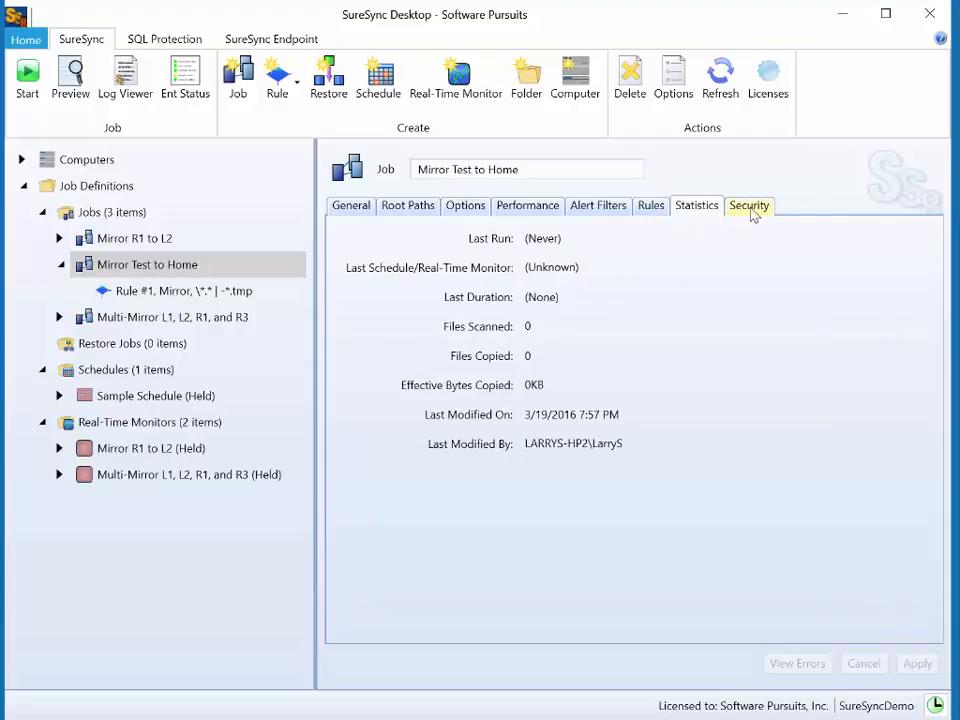
pyautogui.click(751, 214)
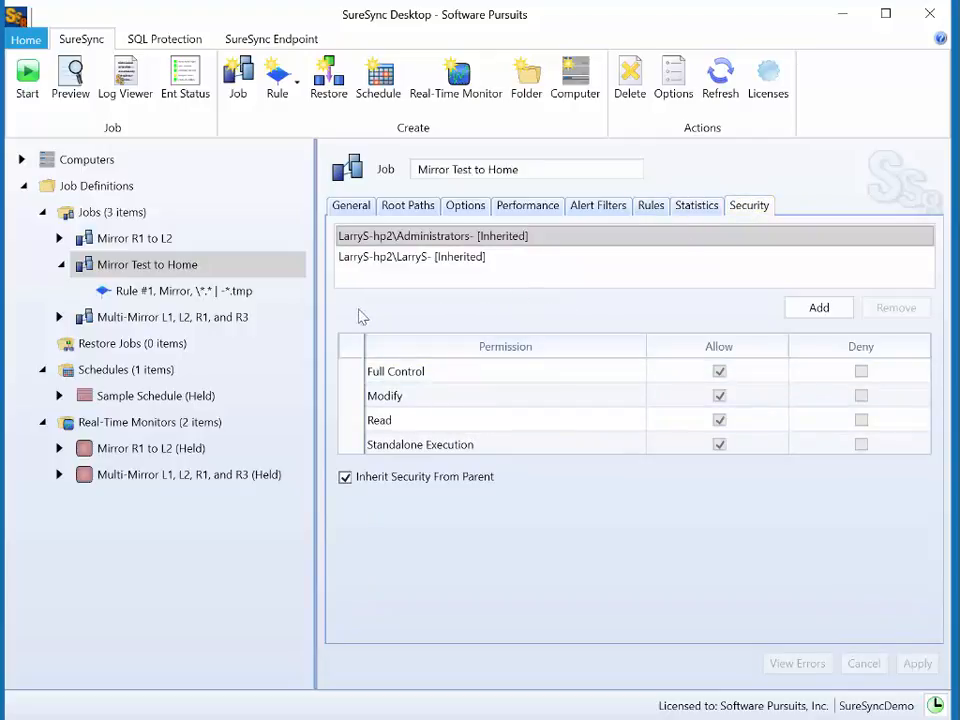
pyautogui.click(143, 292)
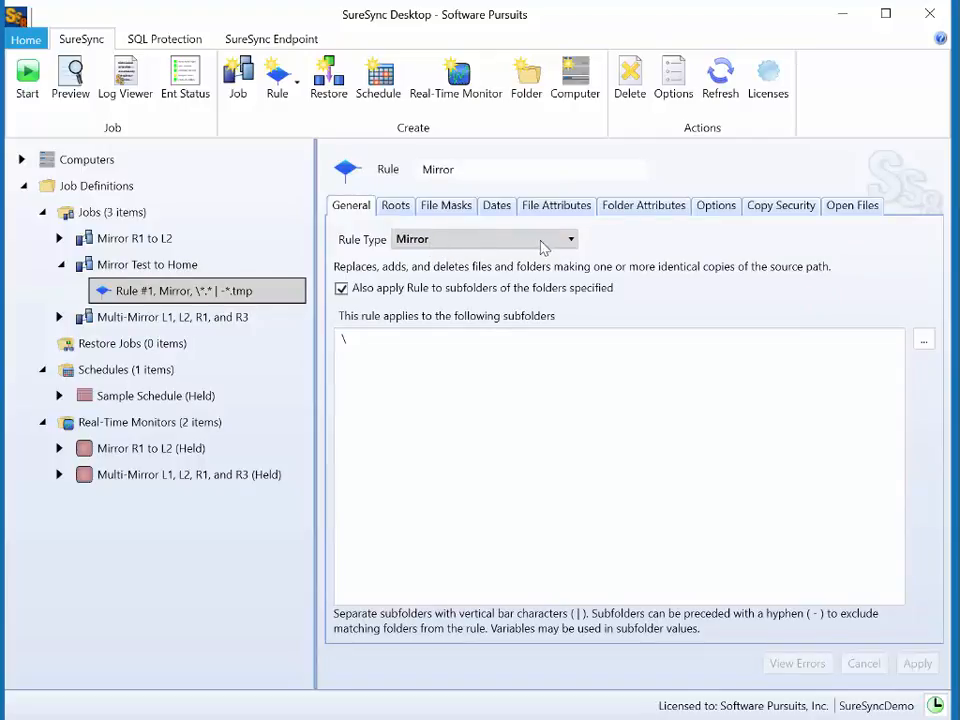
pyautogui.click(396, 207)
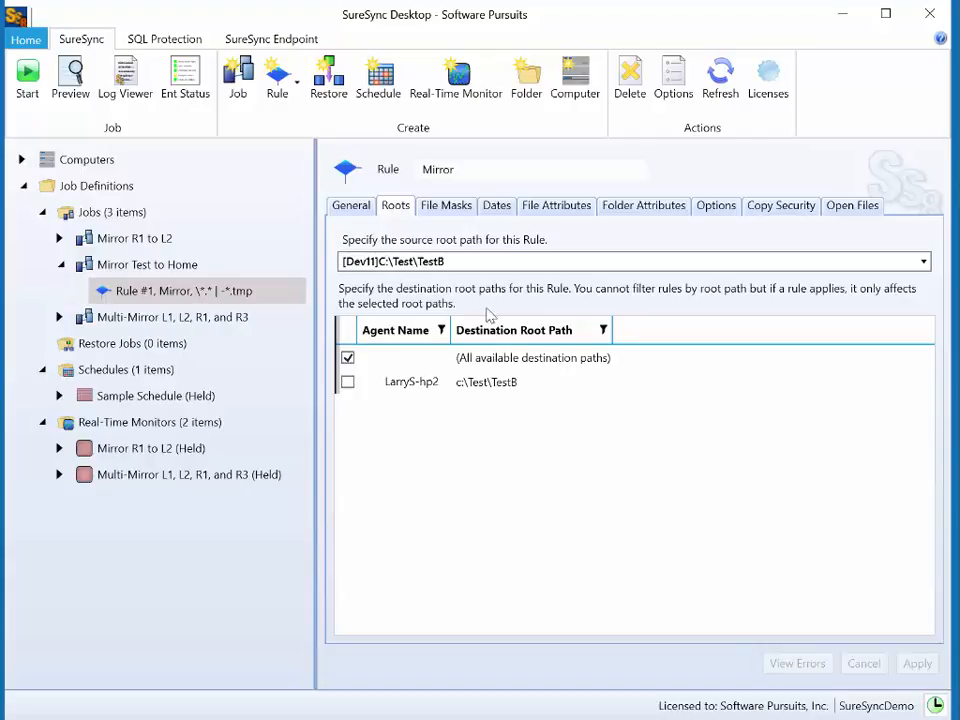
pyautogui.click(455, 210)
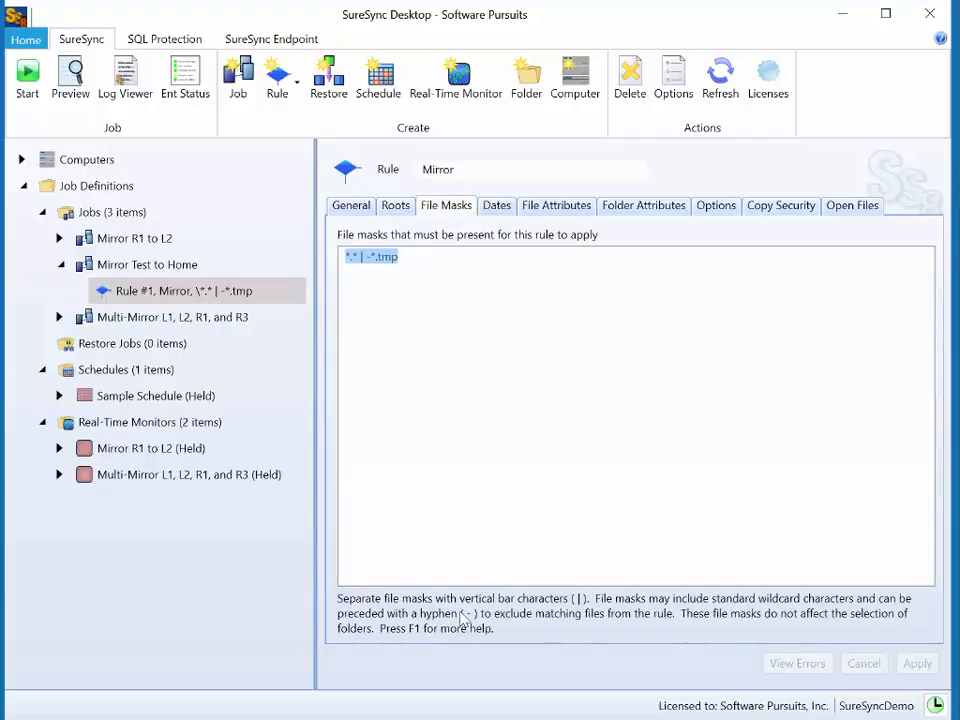
pyautogui.click(497, 207)
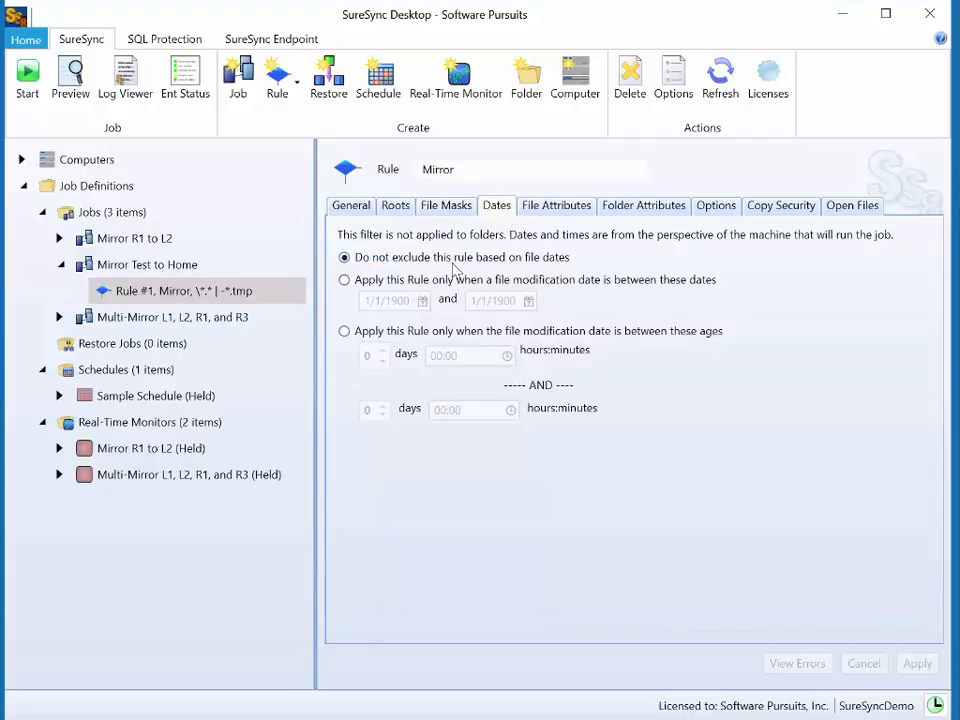
# Clear the Hidden and System "Apply Rule If" attributes for both files and folders in the Mirror rule.
pyautogui.click(566, 216)
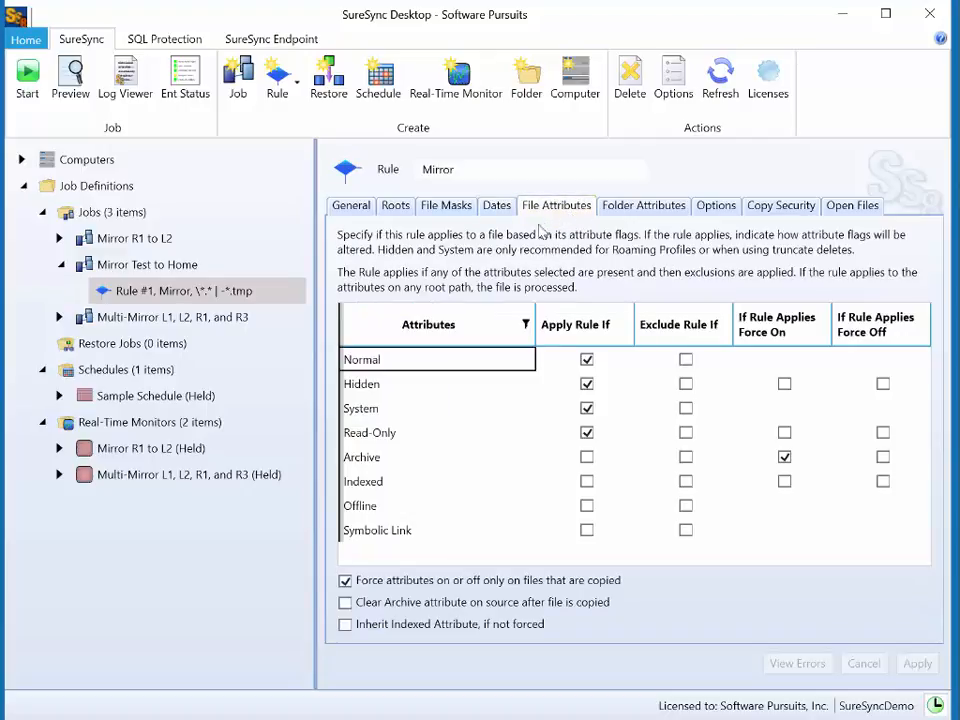
pyautogui.click(588, 385)
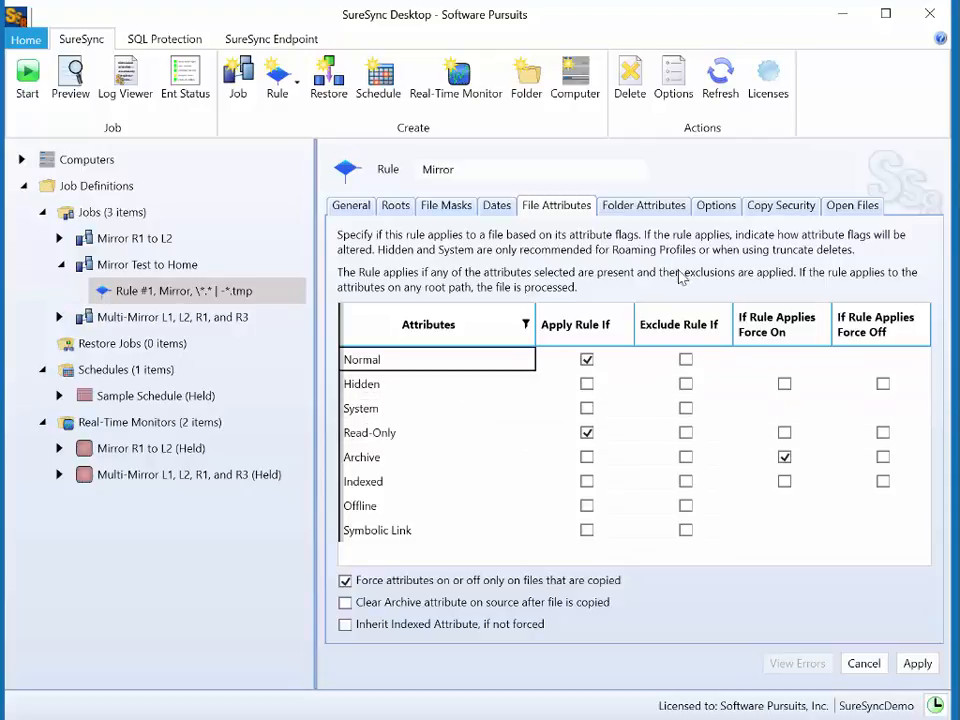
pyautogui.click(660, 207)
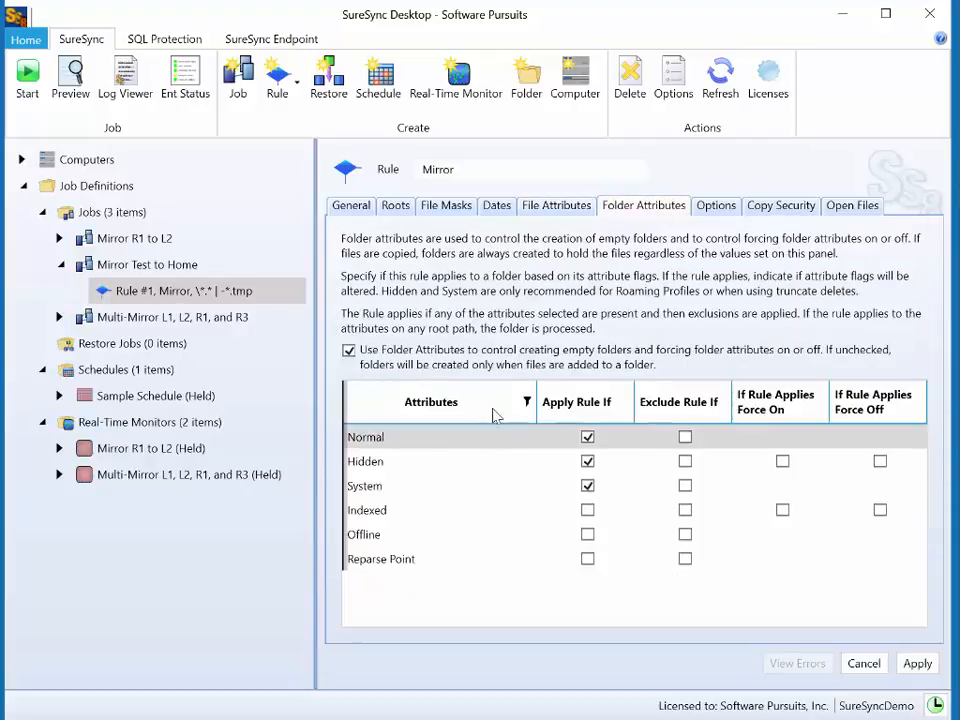
pyautogui.click(587, 485)
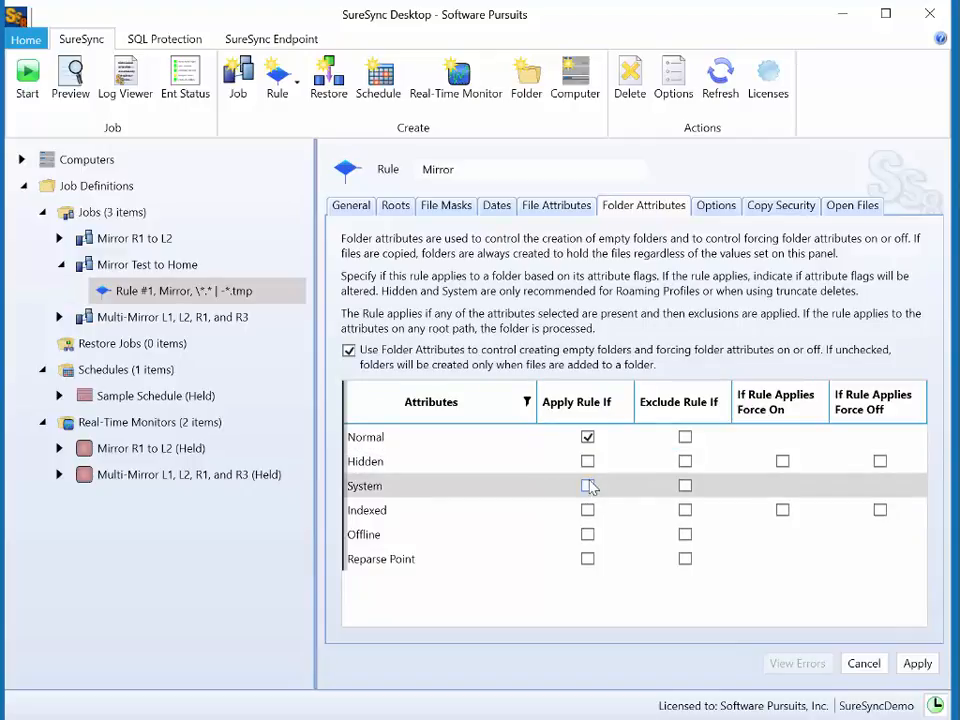
# Review the Mirror rule's delta options, copy security and open file settings, and apply the rule changes.
pyautogui.click(716, 207)
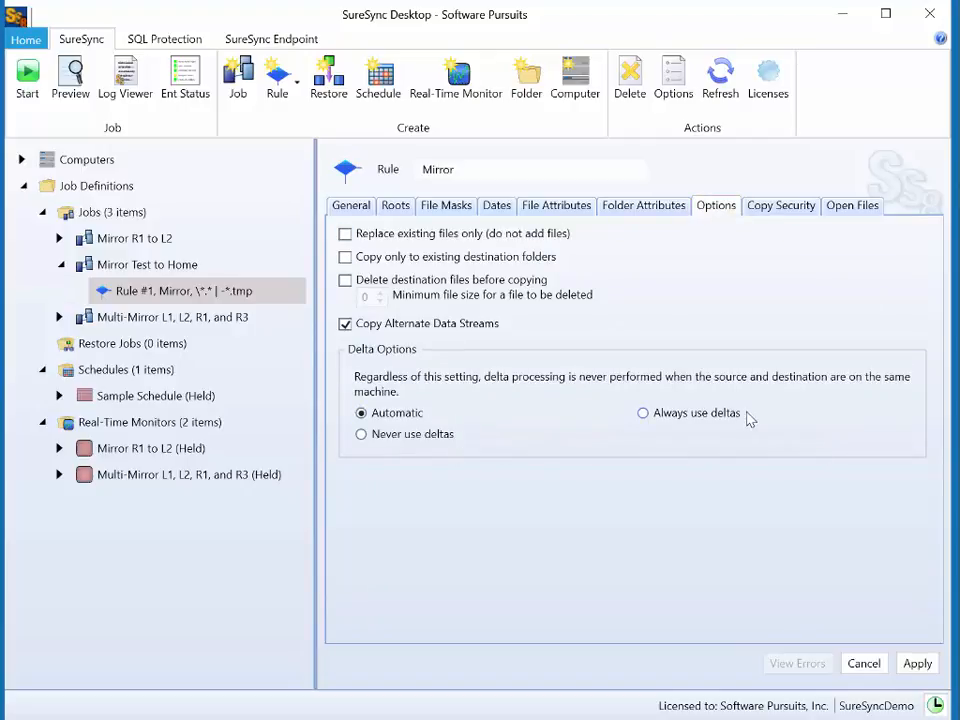
pyautogui.click(799, 218)
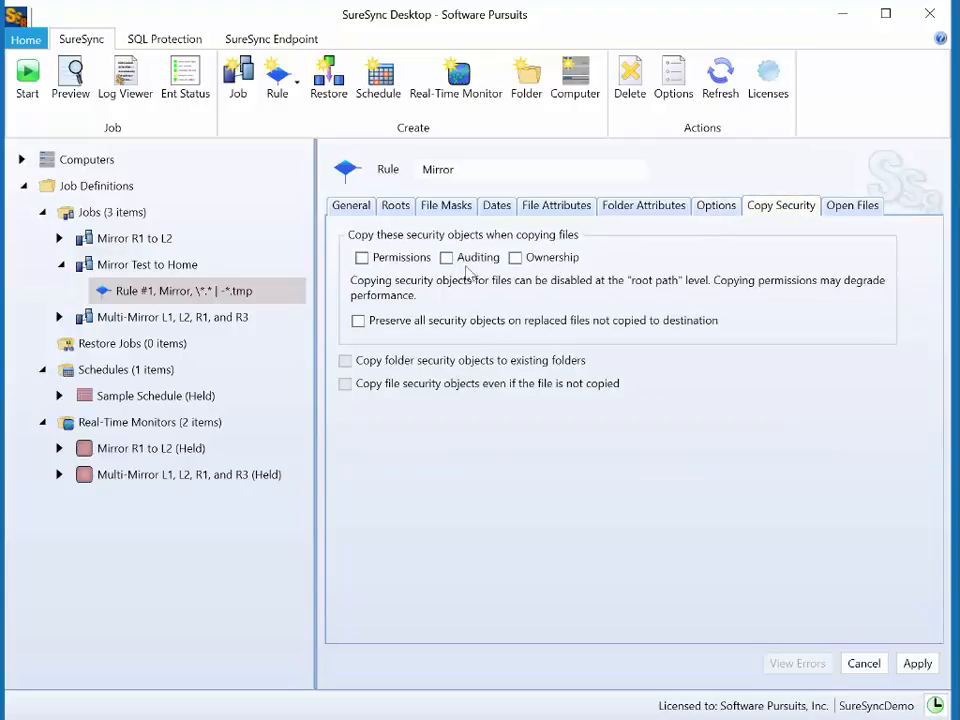
pyautogui.click(850, 206)
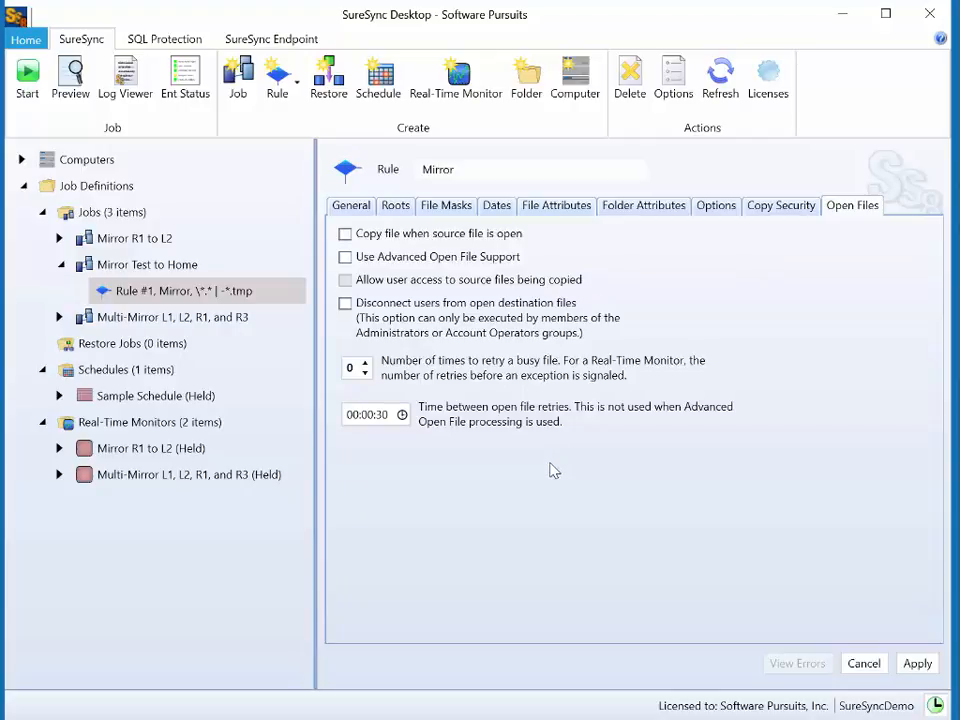
pyautogui.click(918, 664)
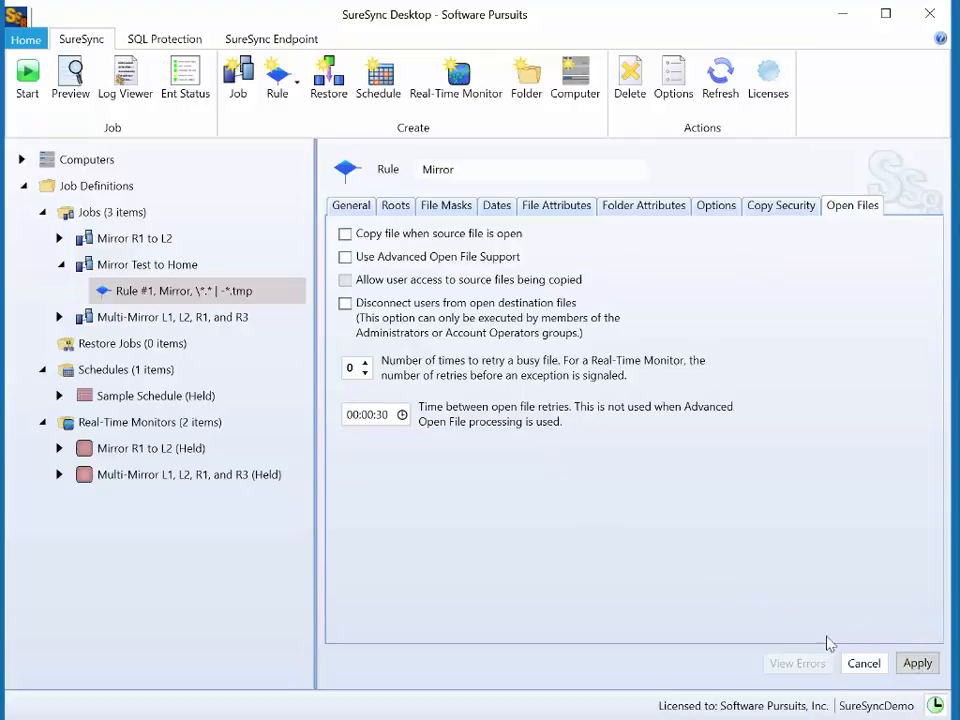
# Create a held schedule named Mirror that runs the Mirror Test to Home job once.
pyautogui.click(85, 265)
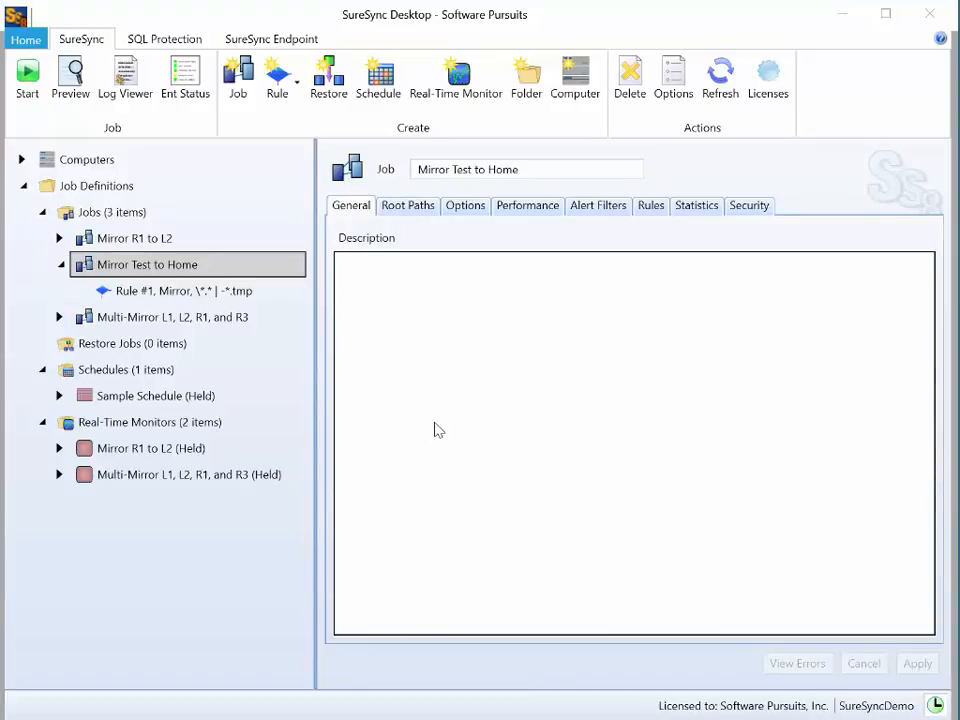
pyautogui.click(378, 84)
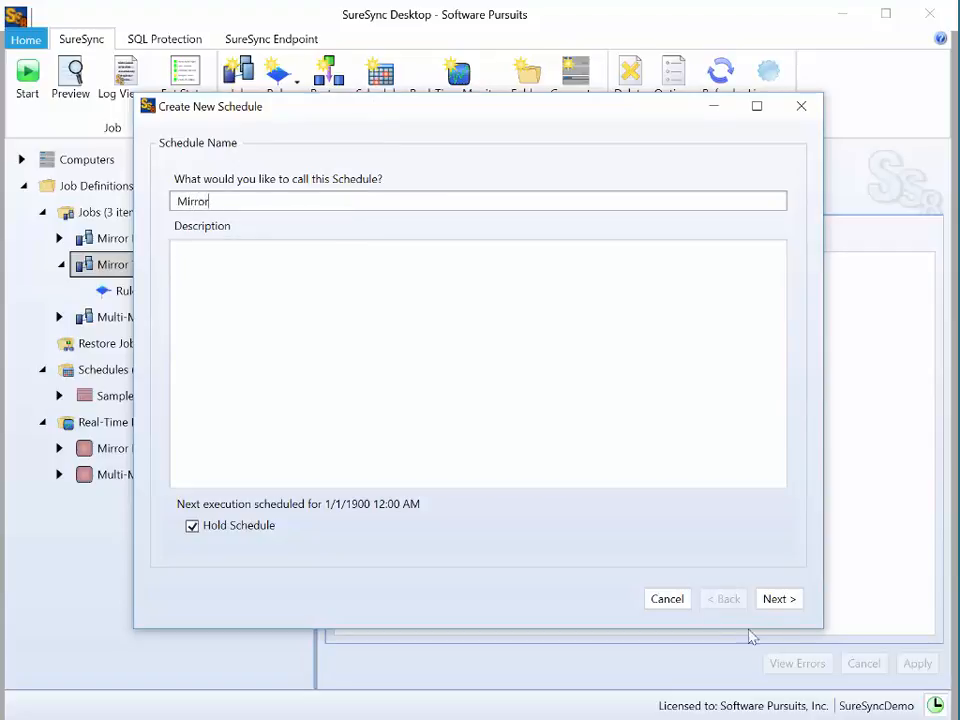
pyautogui.click(786, 601)
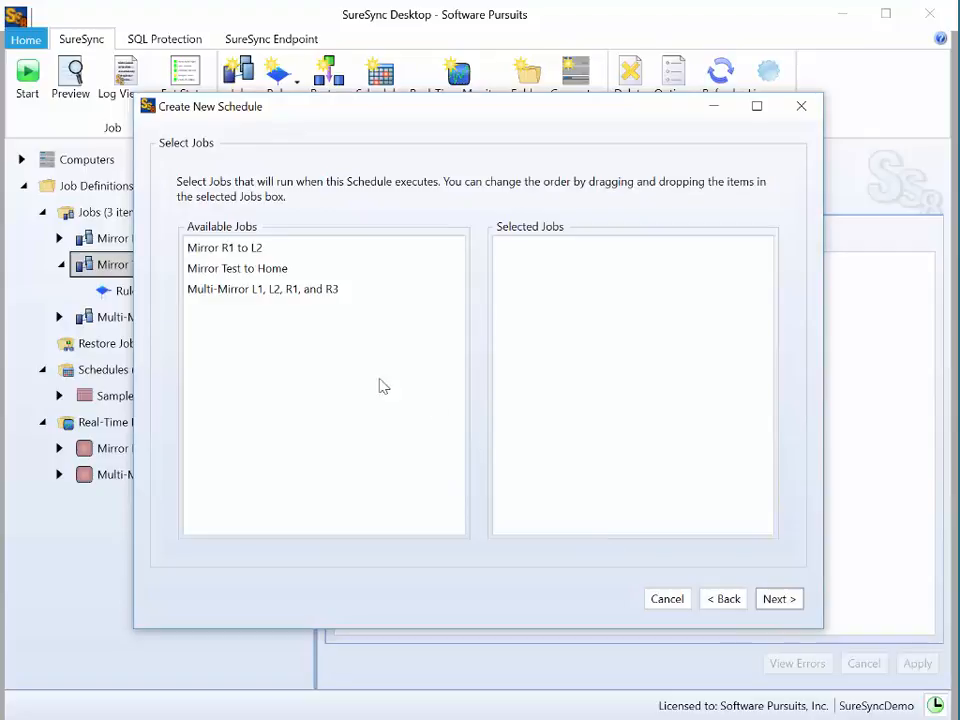
pyautogui.moveTo(251, 270); pyautogui.dragTo(598, 268)
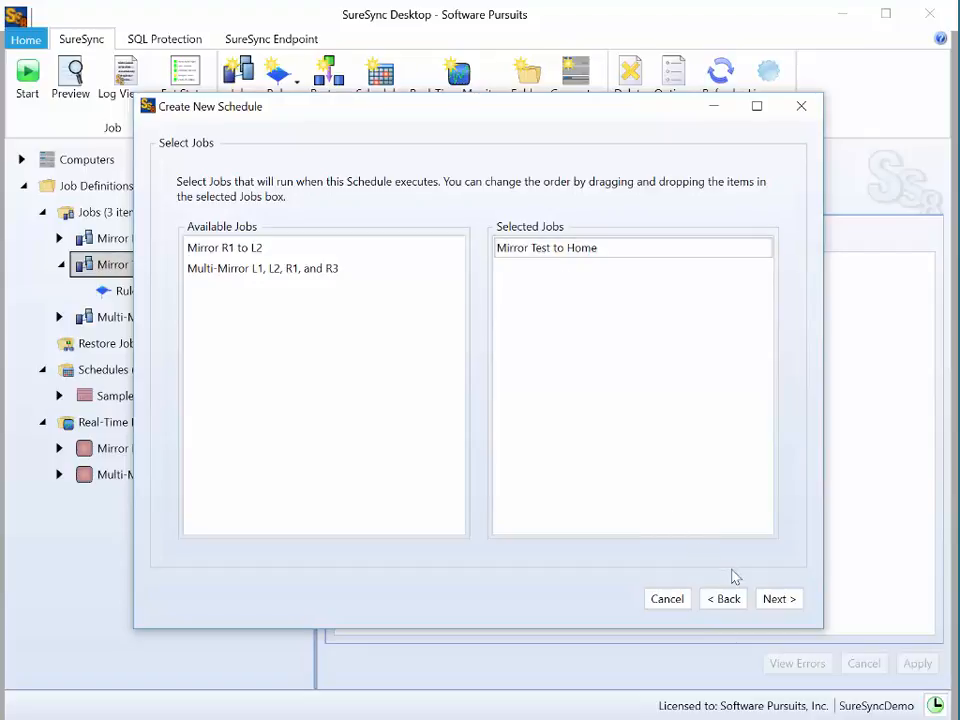
pyautogui.click(779, 599)
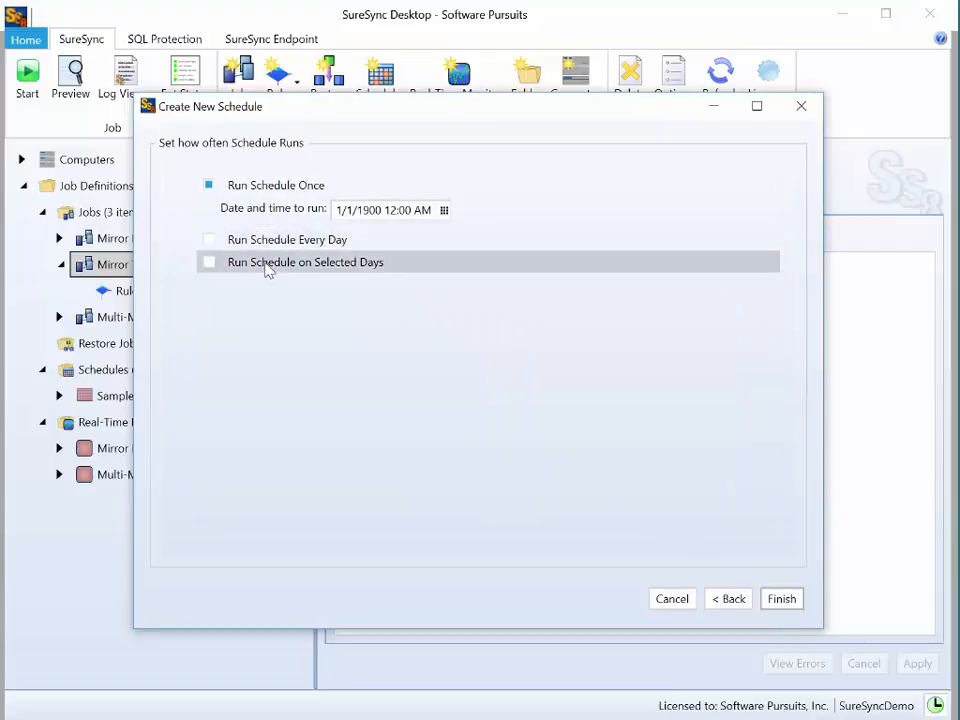
pyautogui.click(783, 600)
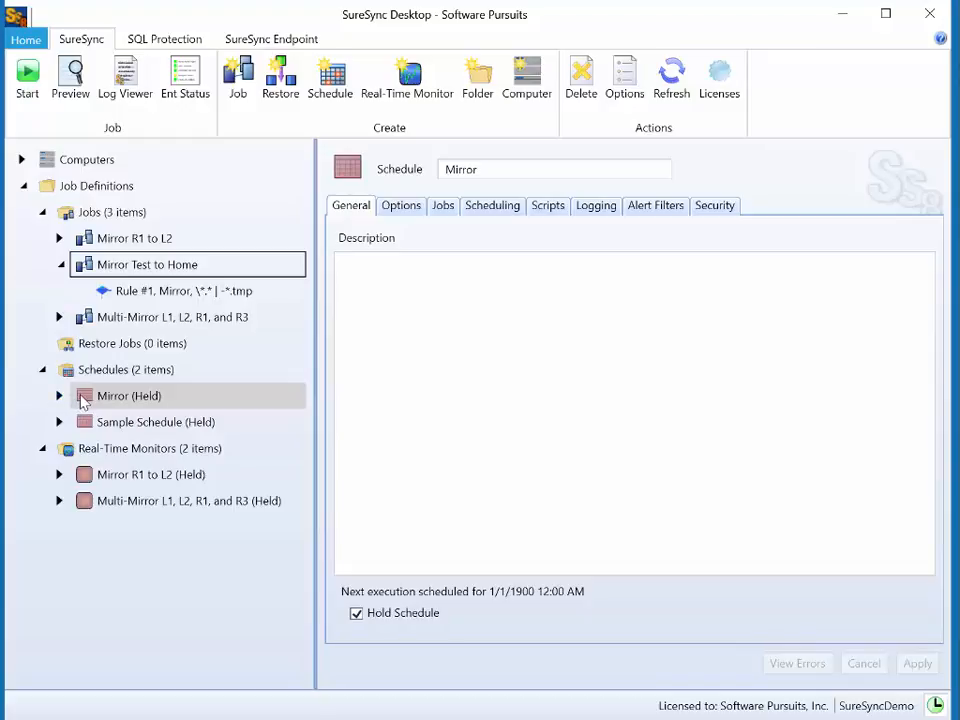
# Expand the new Mirror schedule down to its job's rule, and display the schedule's general settings.
pyautogui.click(60, 397)
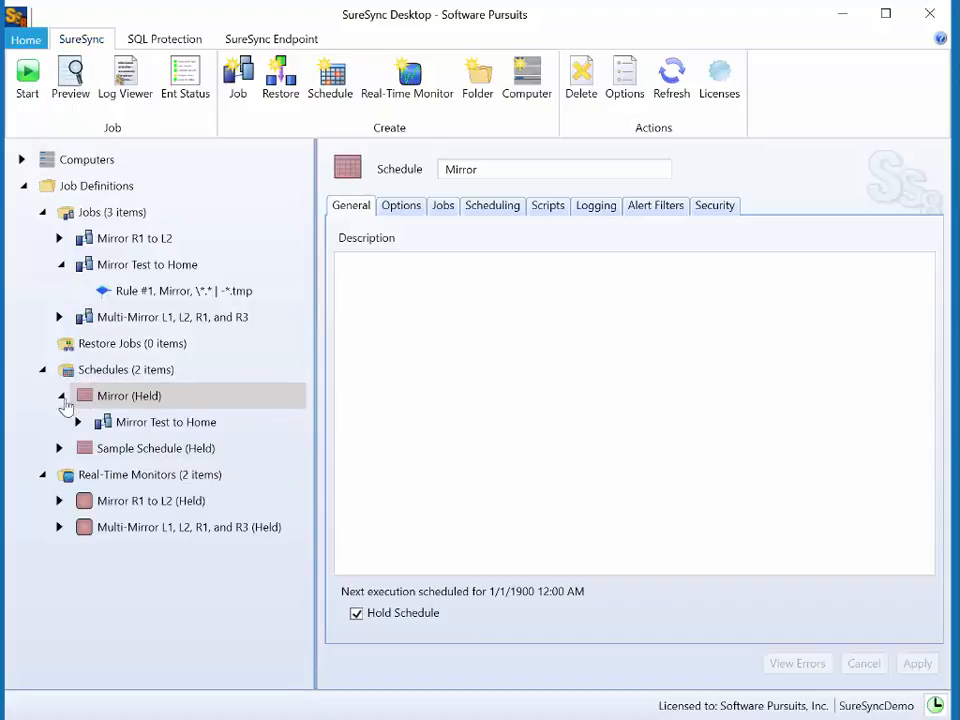
pyautogui.click(95, 424)
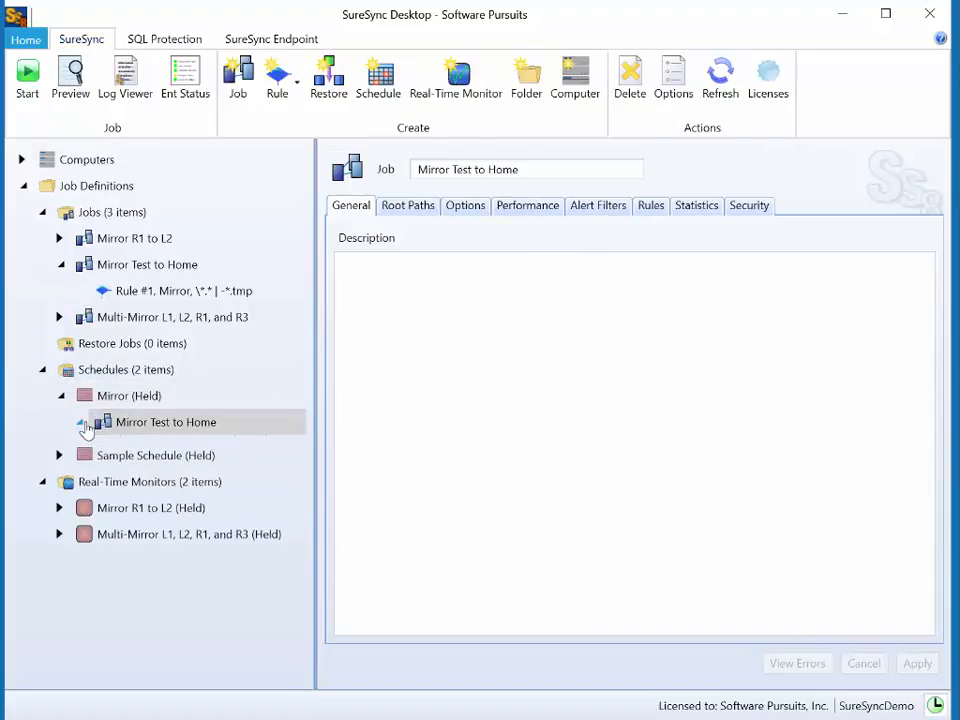
pyautogui.click(79, 422)
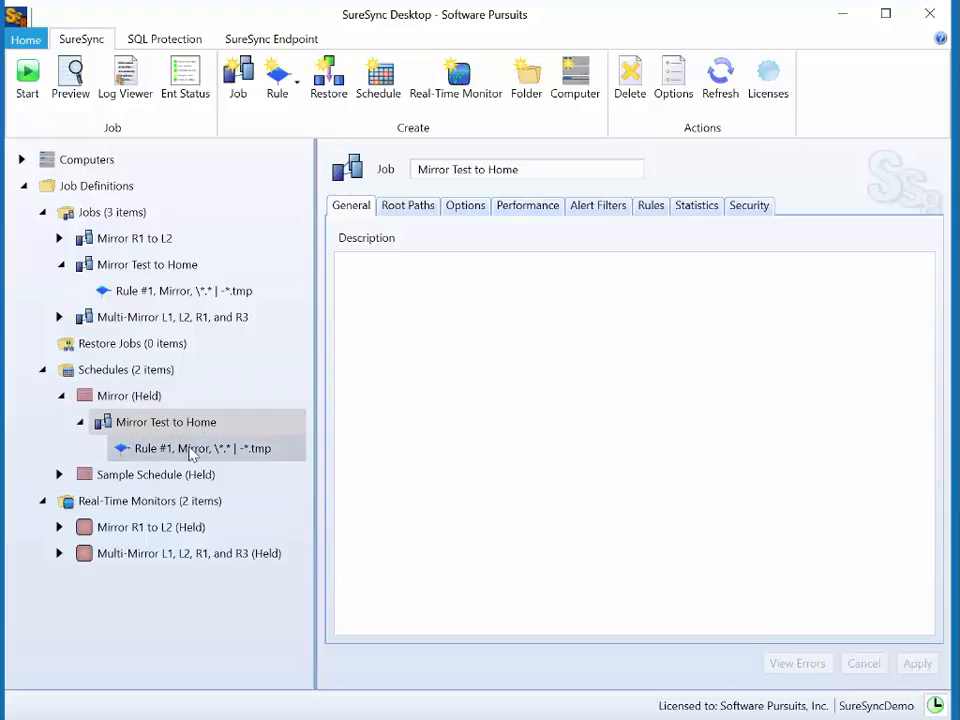
pyautogui.click(96, 396)
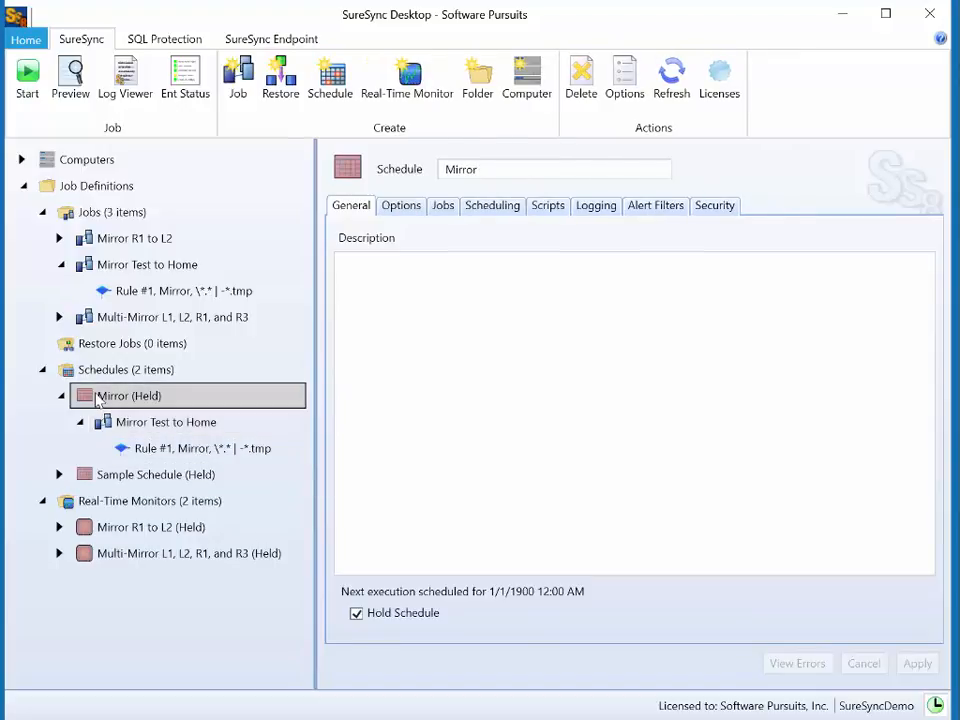
# Review the Mirror schedule's options, selected jobs, scripts, logging, alert filters and security settings.
pyautogui.click(399, 210)
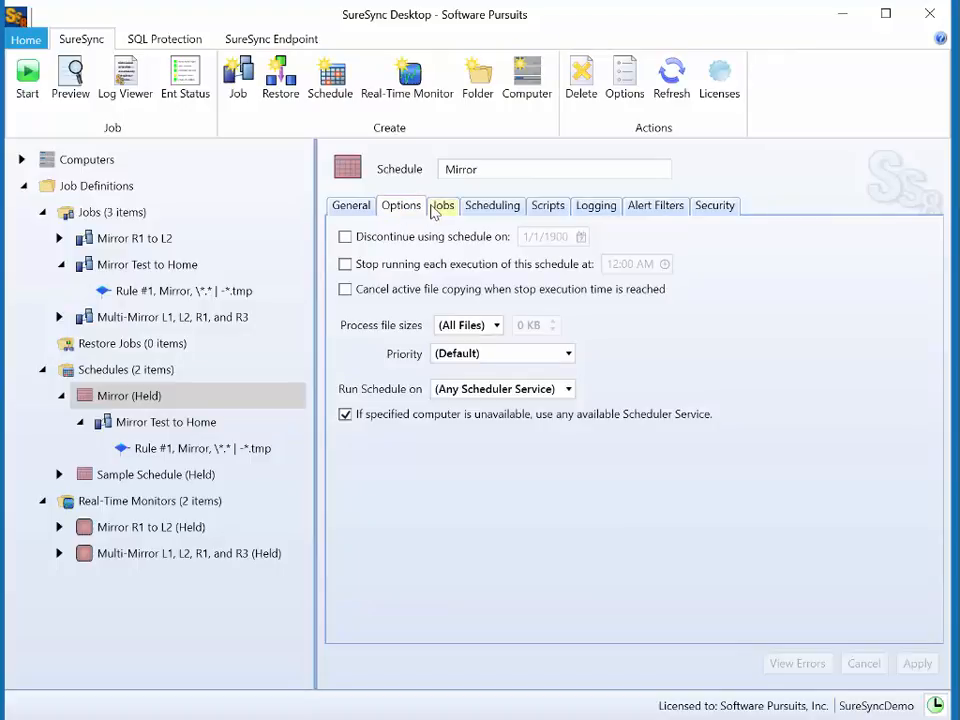
pyautogui.click(437, 208)
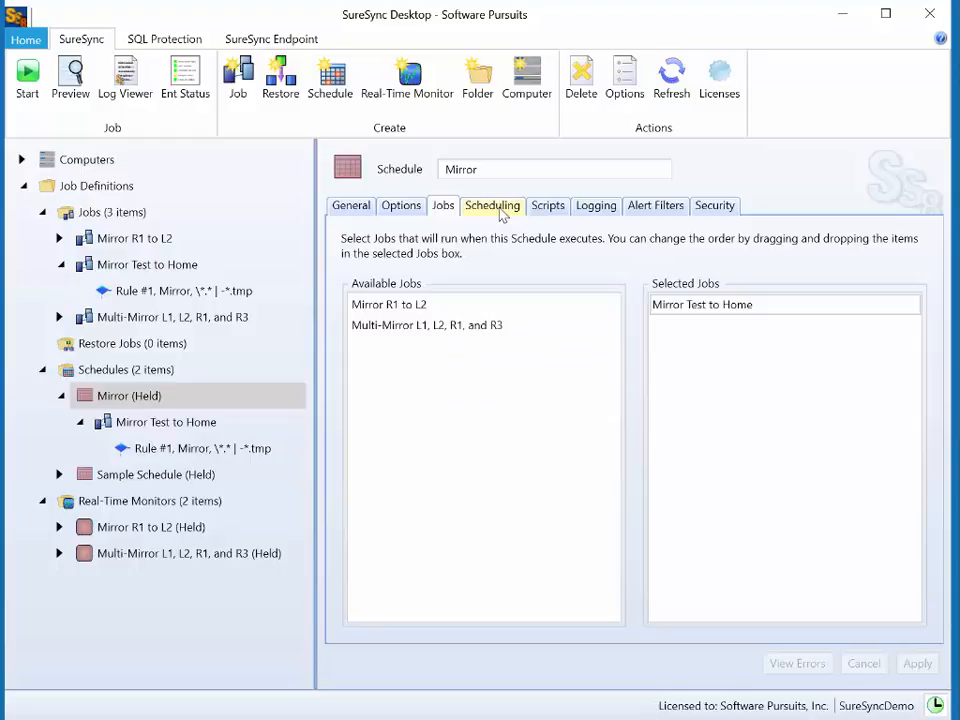
pyautogui.click(549, 207)
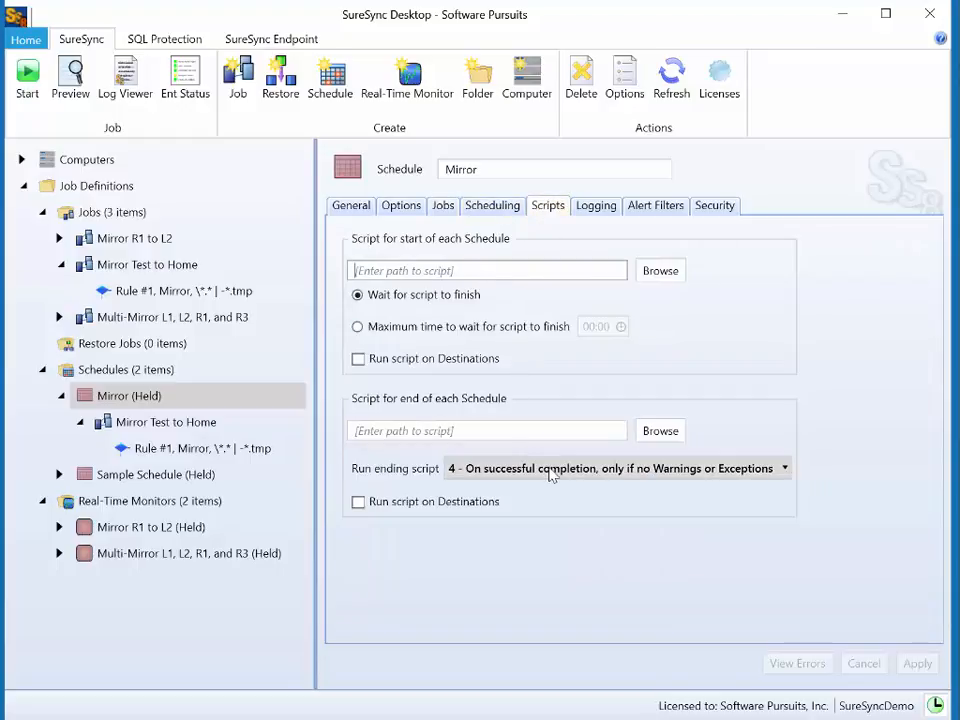
pyautogui.click(603, 206)
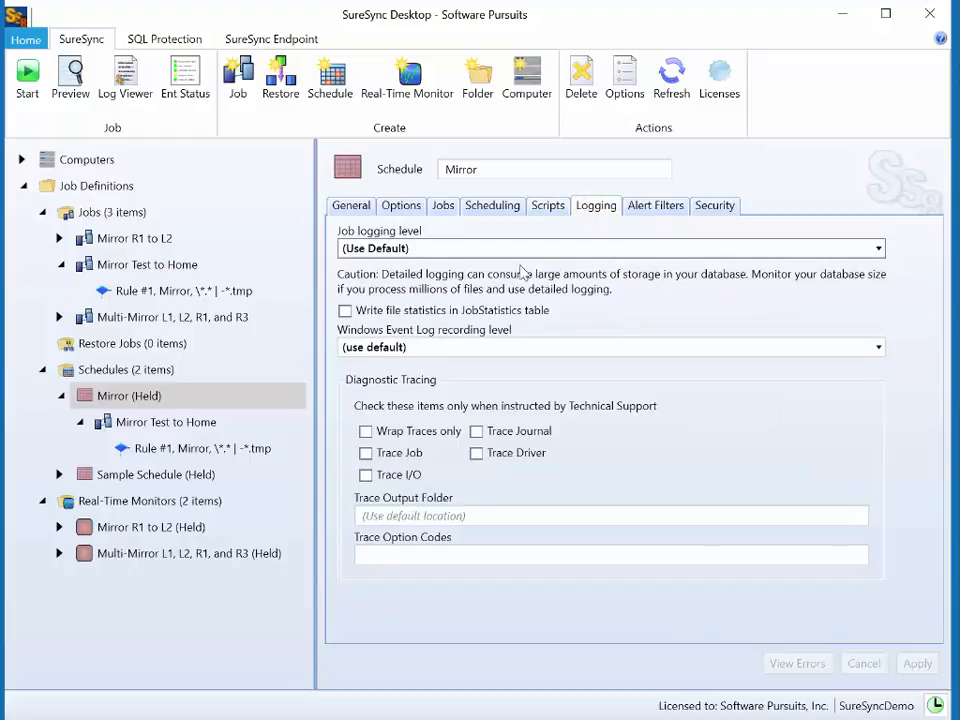
pyautogui.click(652, 207)
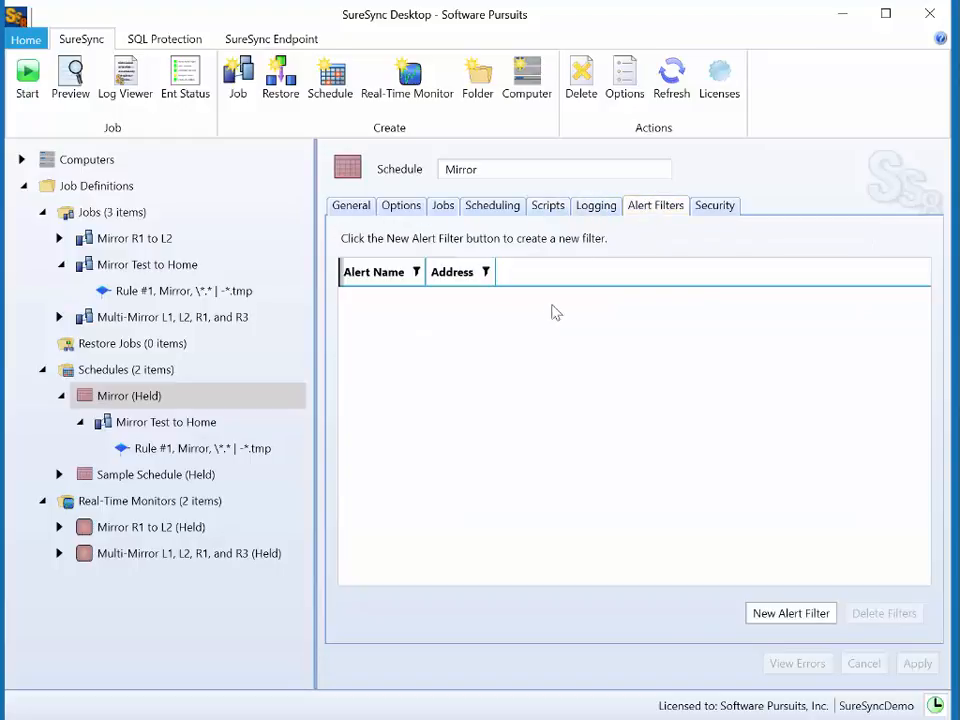
pyautogui.click(709, 208)
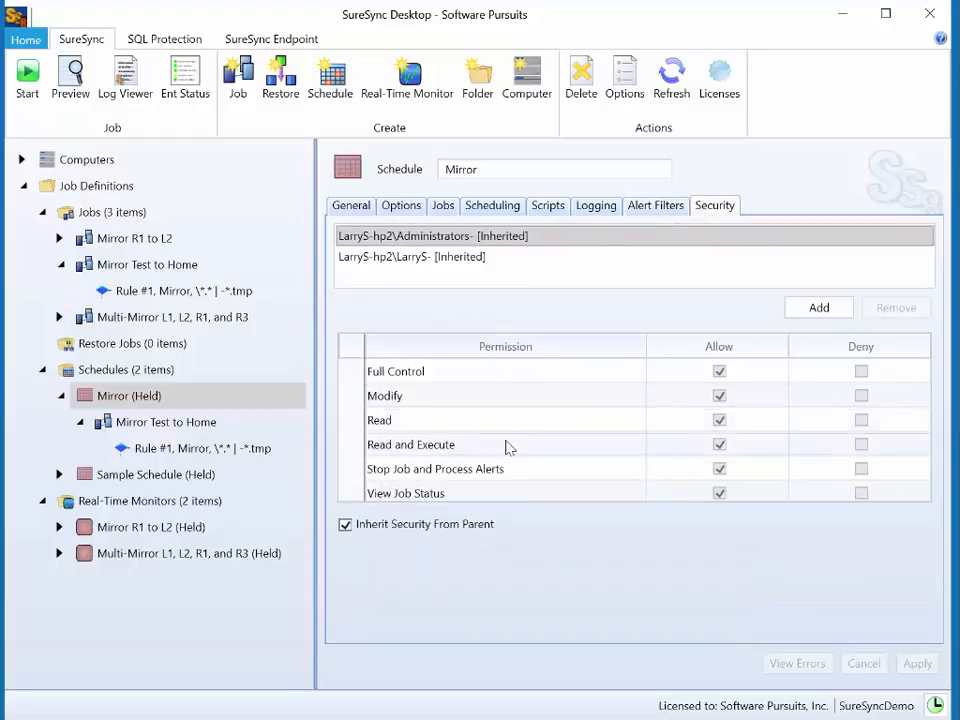
pyautogui.click(351, 205)
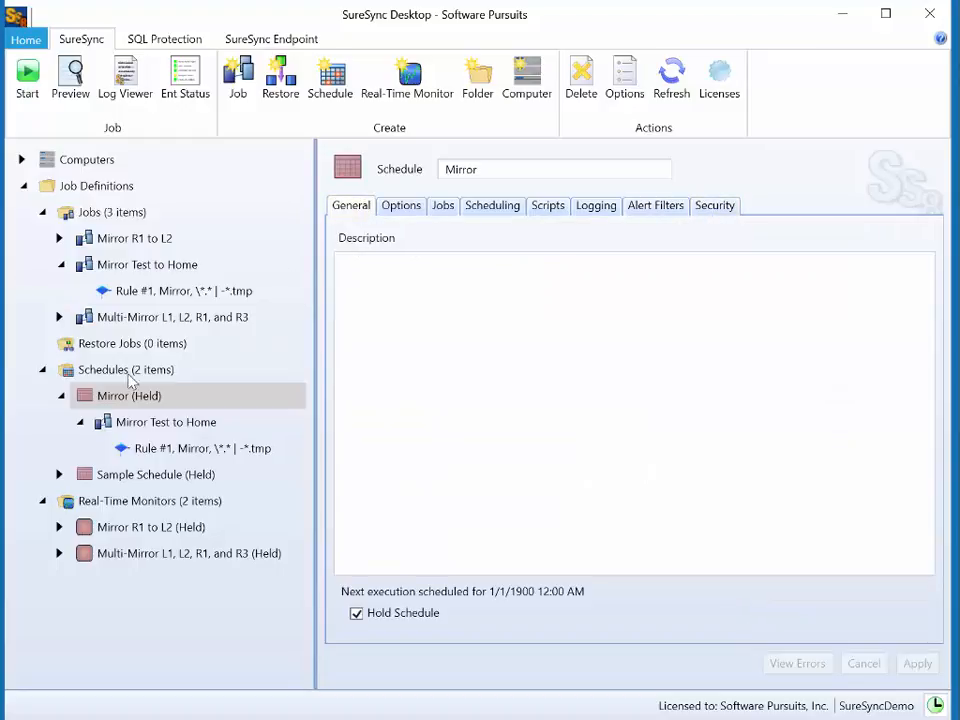
# Run the Mirror schedule immediately and move its progress window fully into view.
pyautogui.click(72, 405)
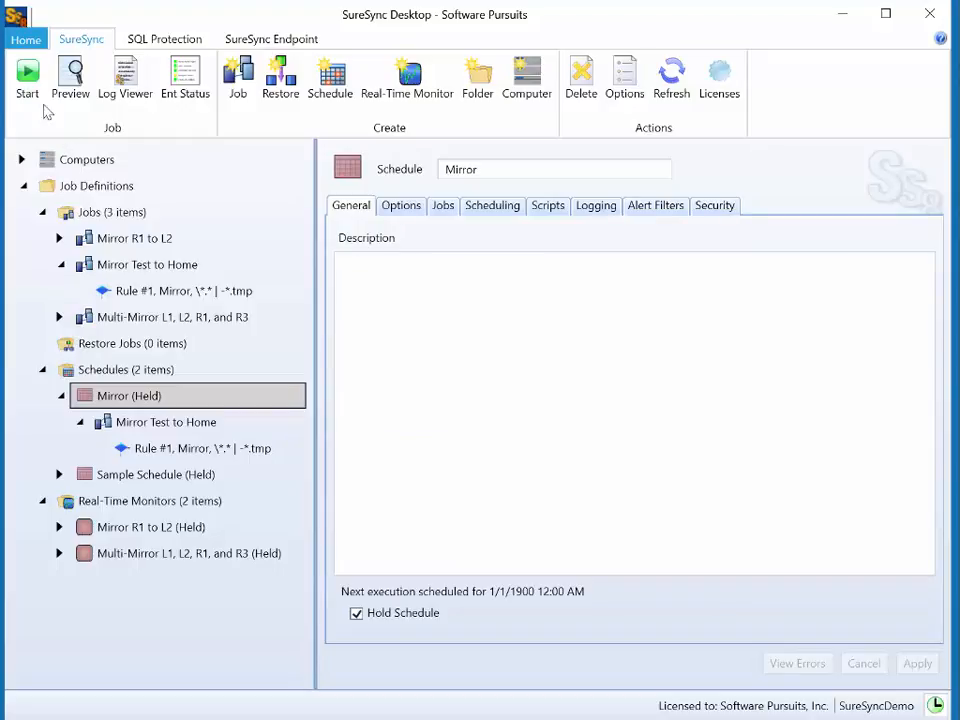
pyautogui.click(27, 80)
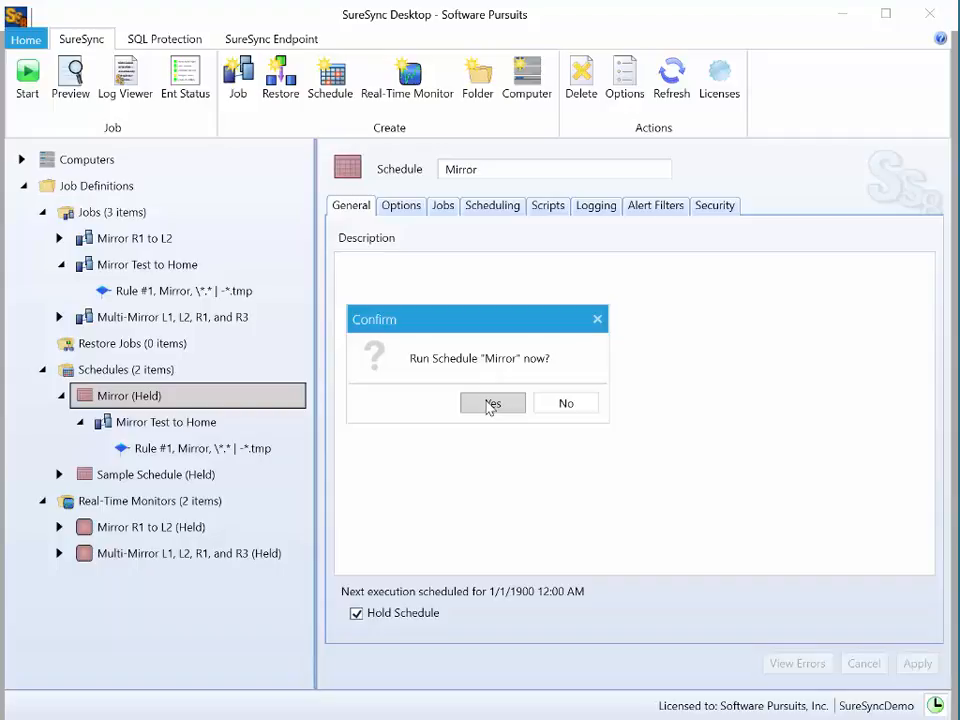
pyautogui.click(490, 404)
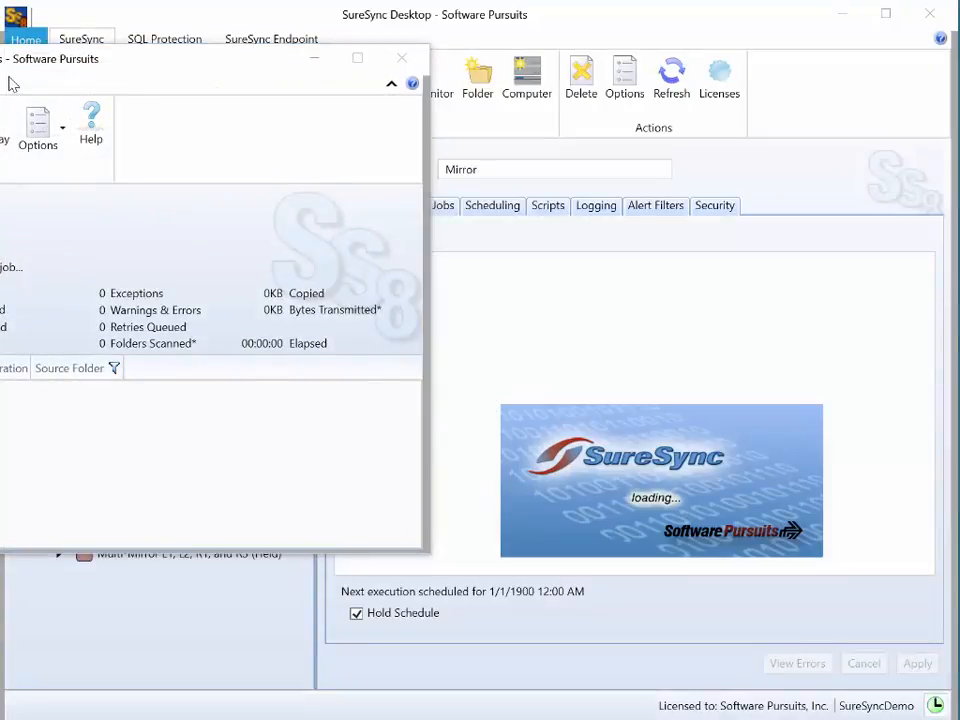
pyautogui.moveTo(27, 64); pyautogui.dragTo(497, 120)
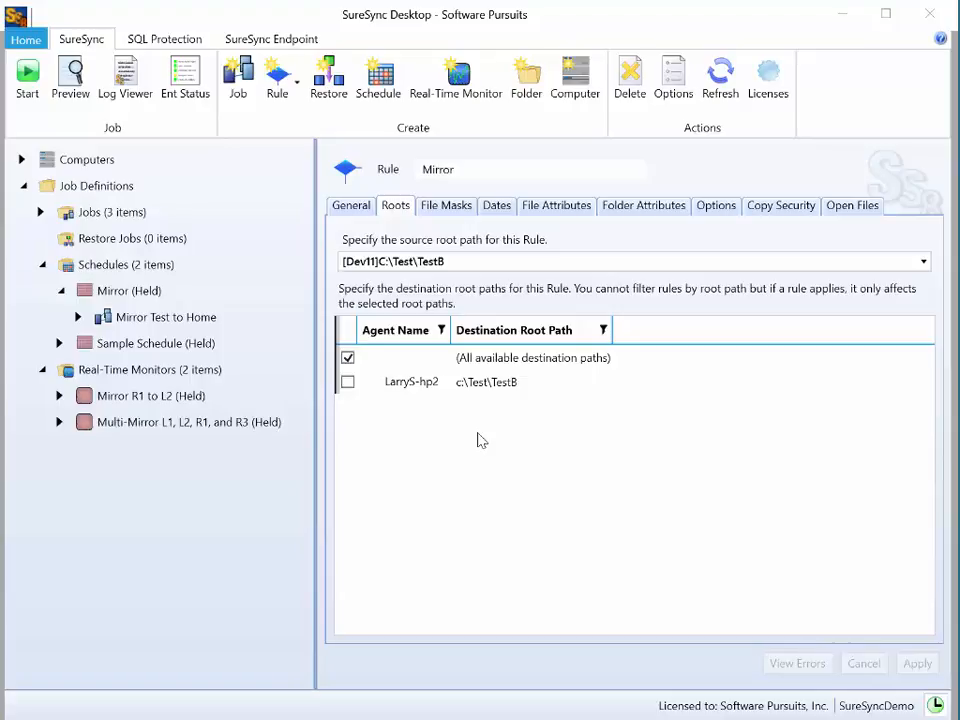
# Create a held real-time monitor named Monitor that runs the Mirror Test to Home job.
pyautogui.click(462, 78)
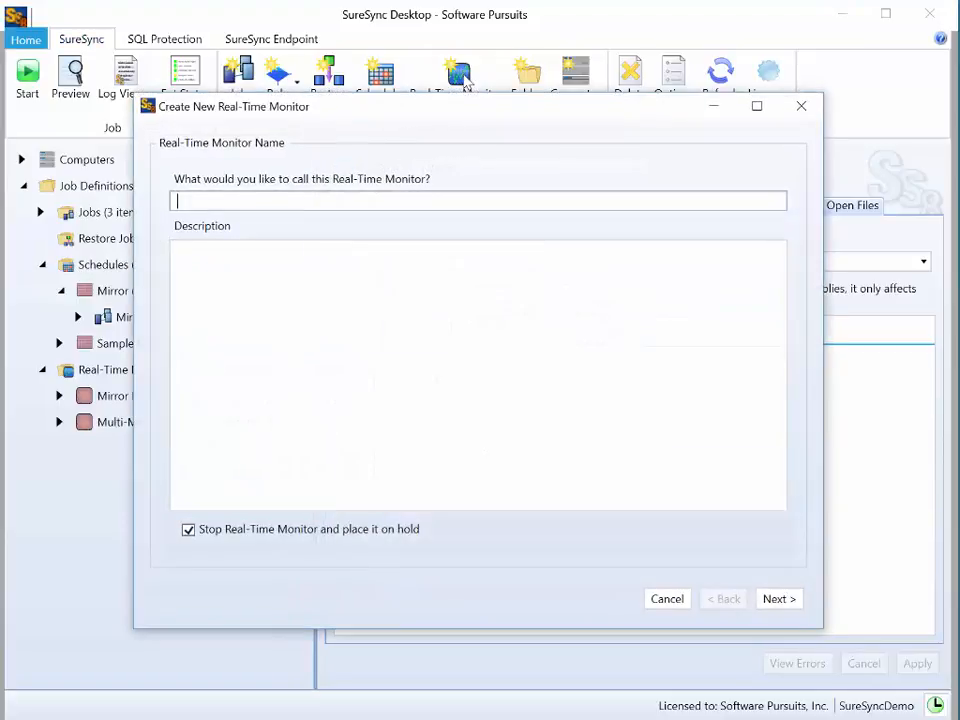
pyautogui.write('Mo')
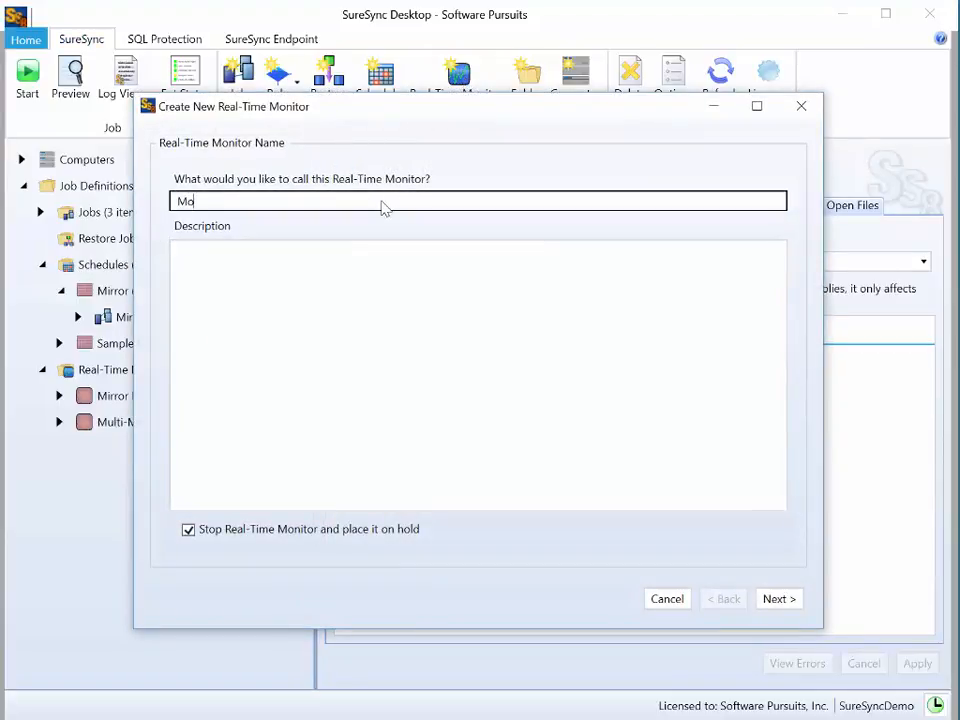
pyautogui.write('nitor')
pyautogui.click(779, 599)
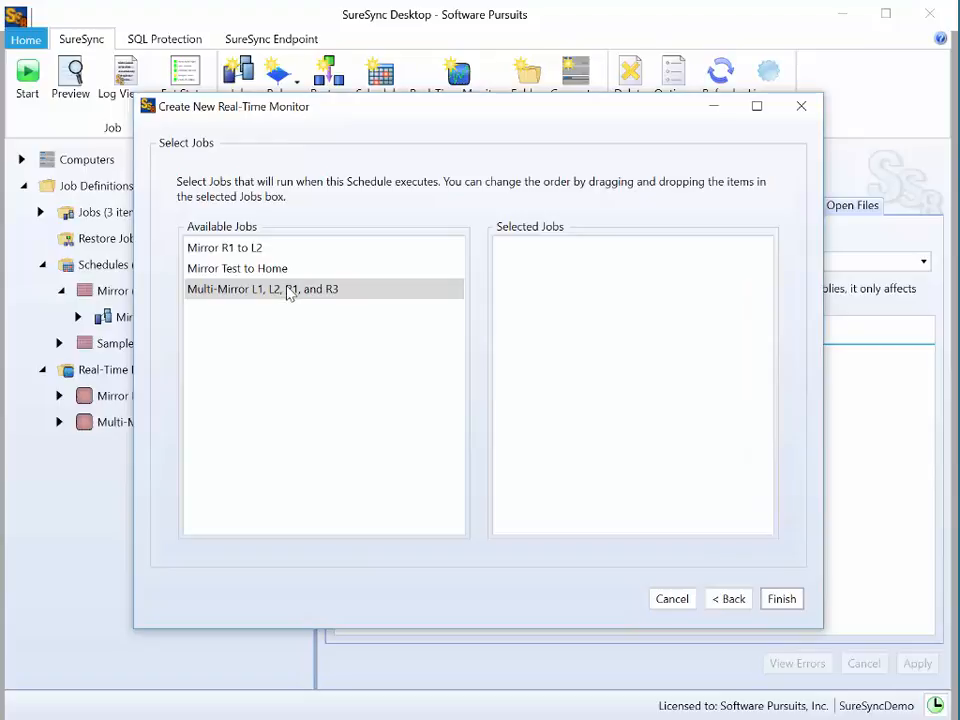
pyautogui.moveTo(282, 268); pyautogui.dragTo(634, 304)
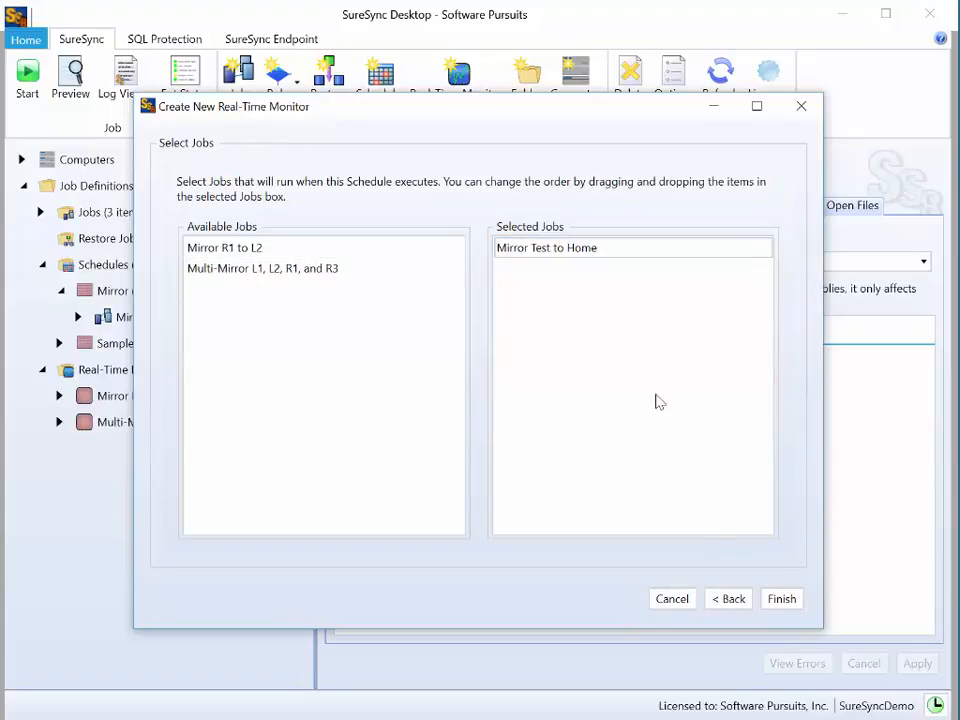
pyautogui.click(783, 599)
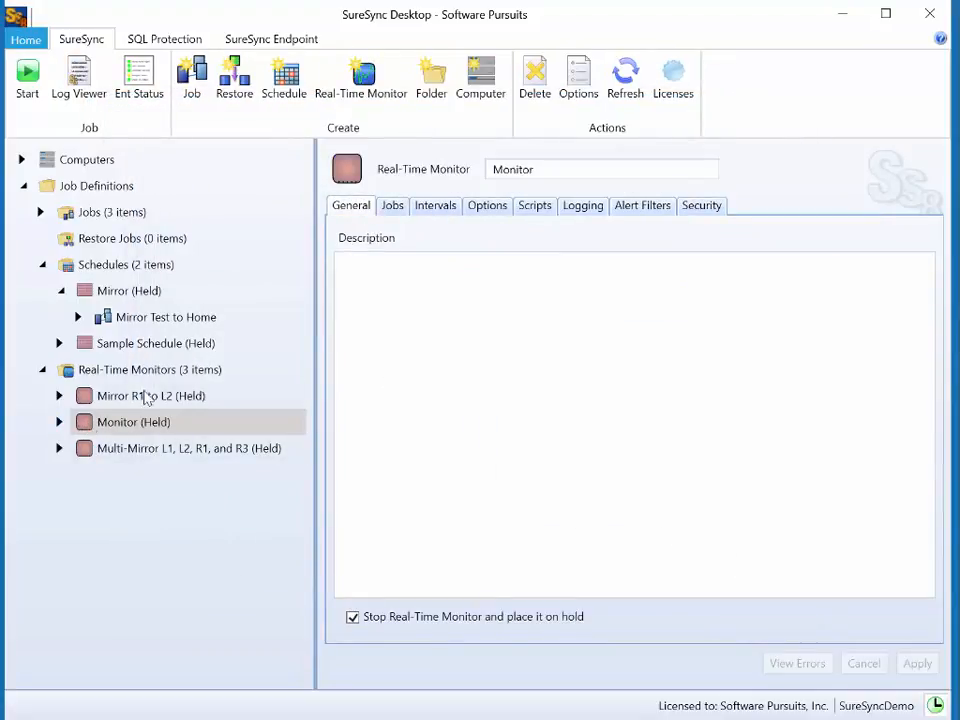
# Review the new monitor's jobs, intervals, options, scripts, logging, alert filters, security and general settings.
pyautogui.click(394, 208)
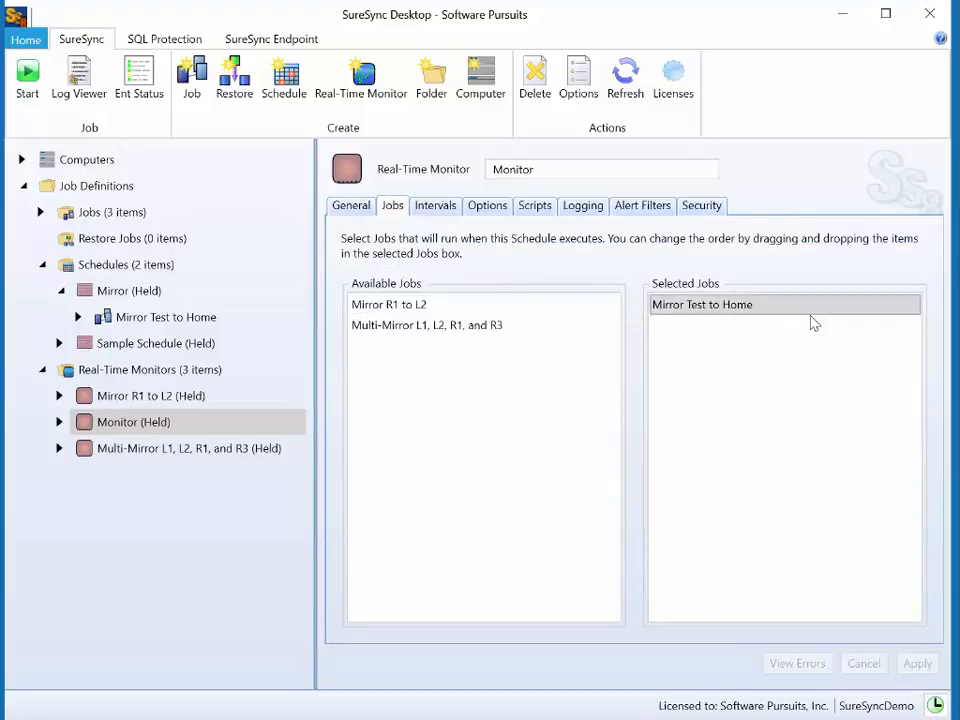
pyautogui.click(450, 206)
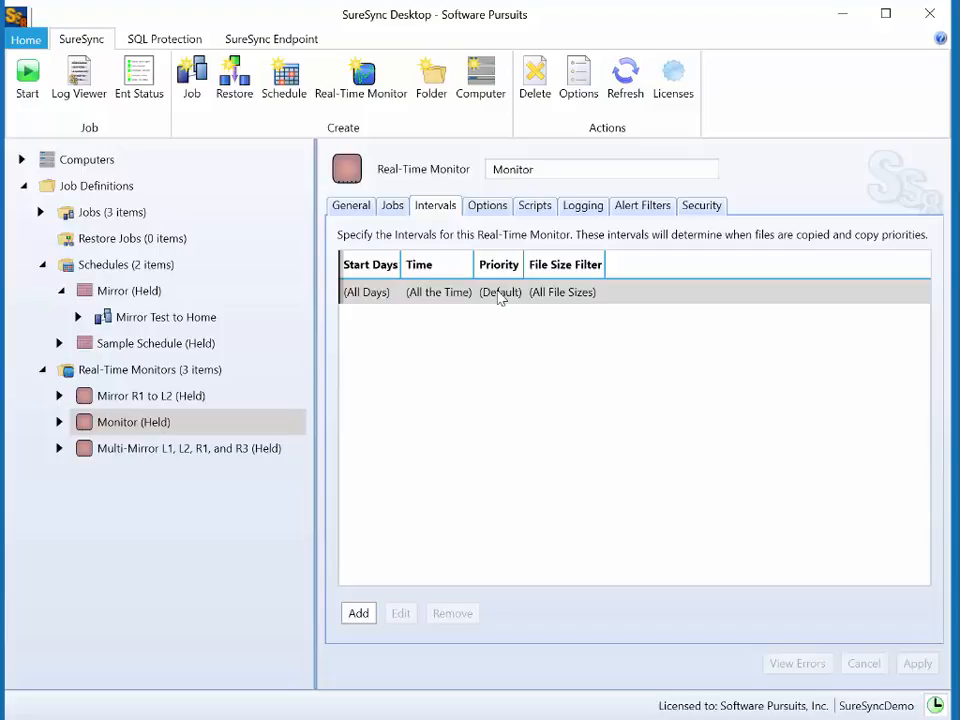
pyautogui.click(499, 212)
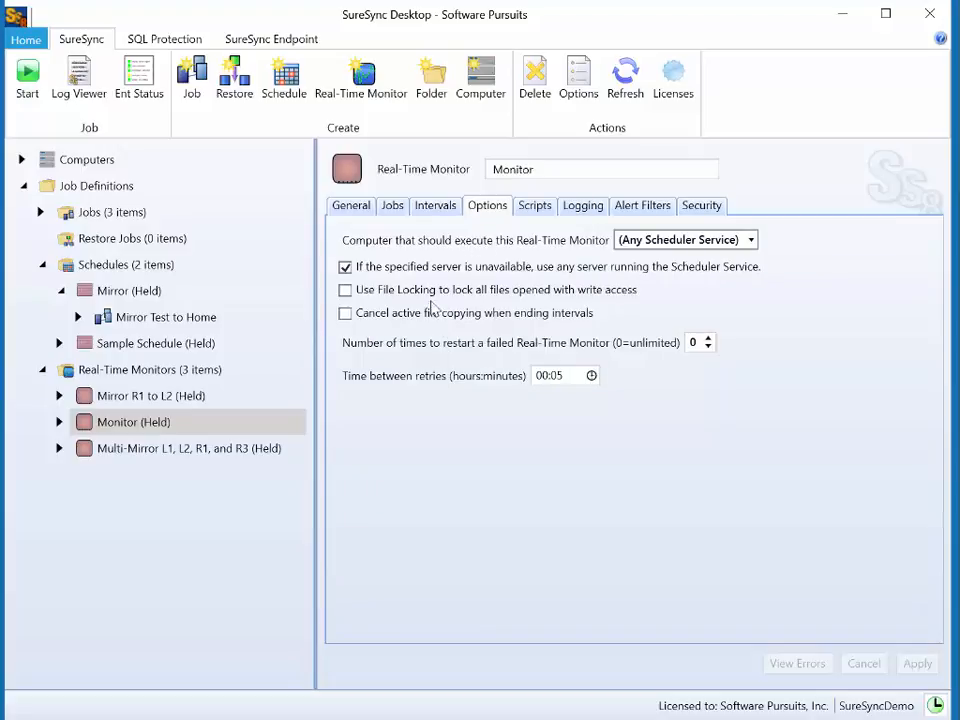
pyautogui.click(545, 212)
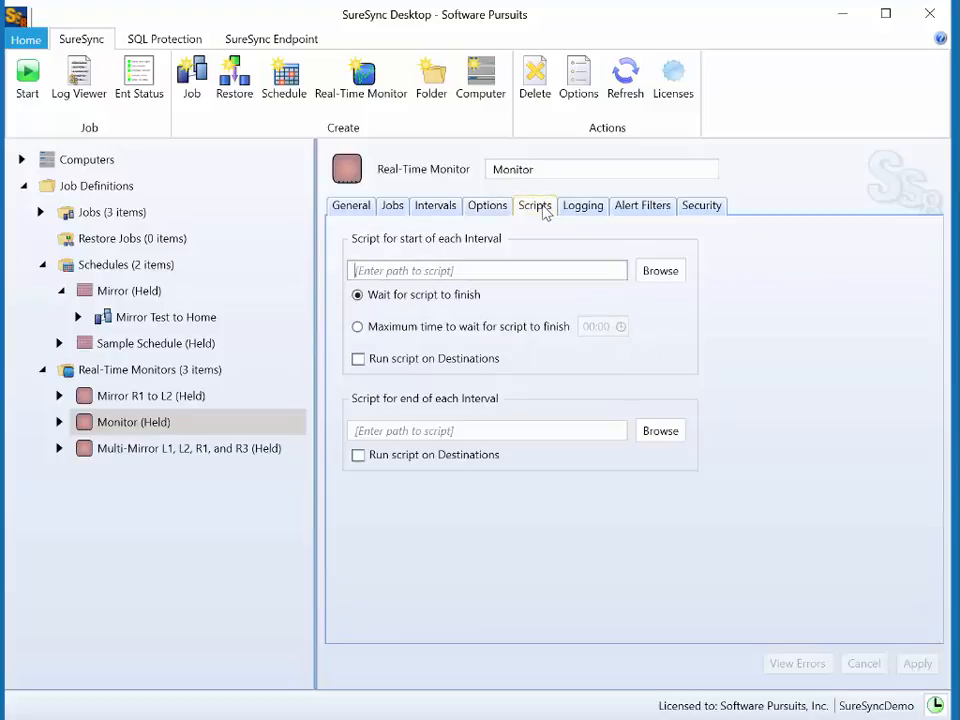
pyautogui.click(489, 269)
pyautogui.click(590, 210)
pyautogui.click(650, 214)
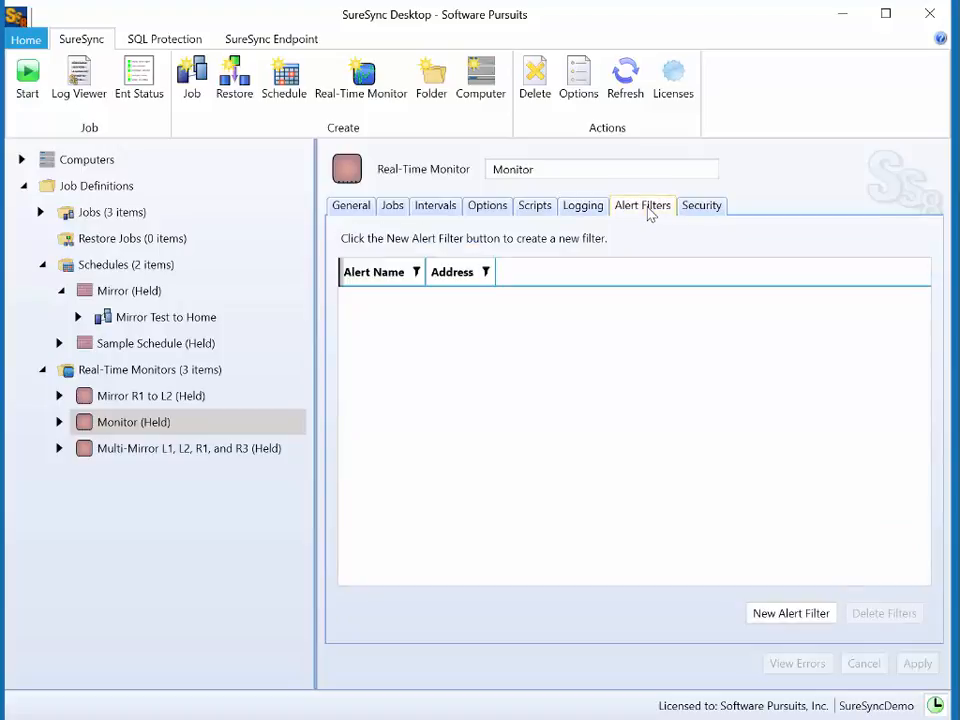
pyautogui.click(702, 208)
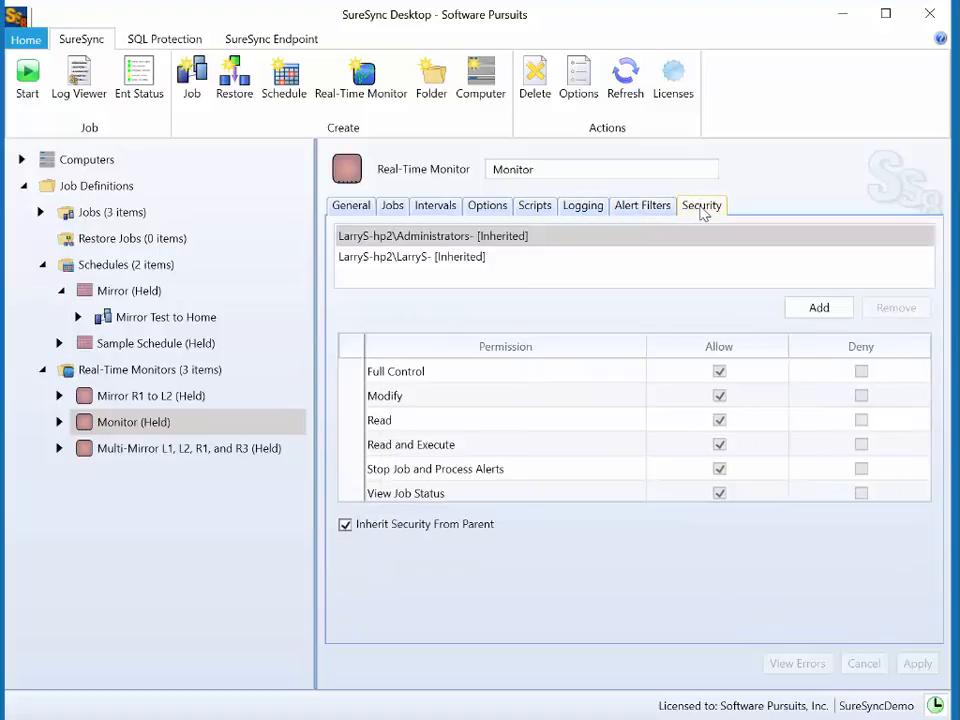
pyautogui.click(352, 207)
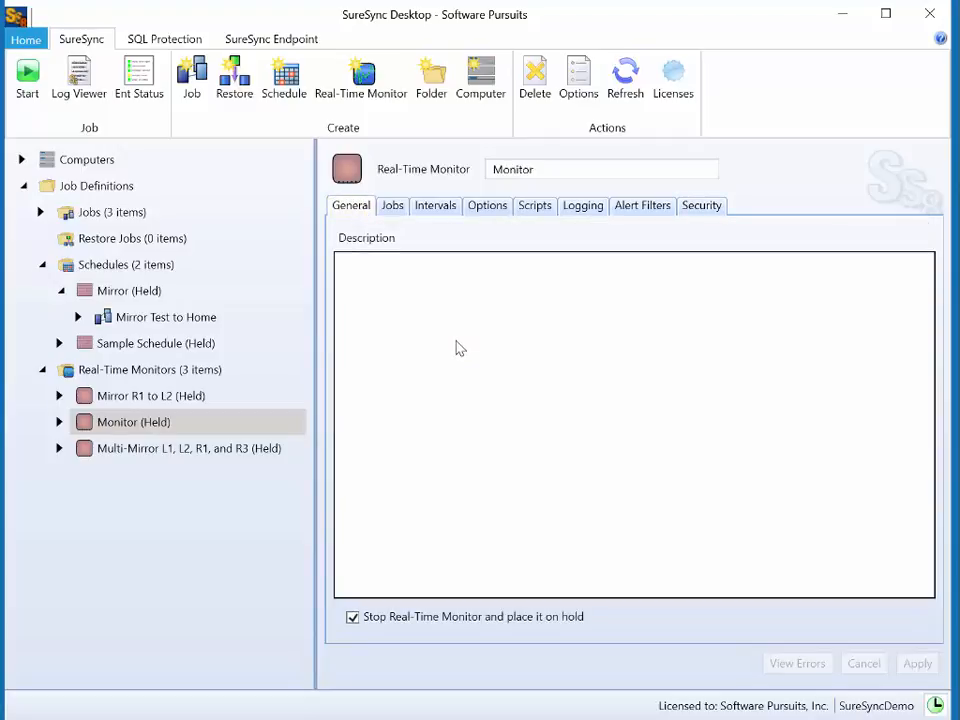
pyautogui.click(392, 207)
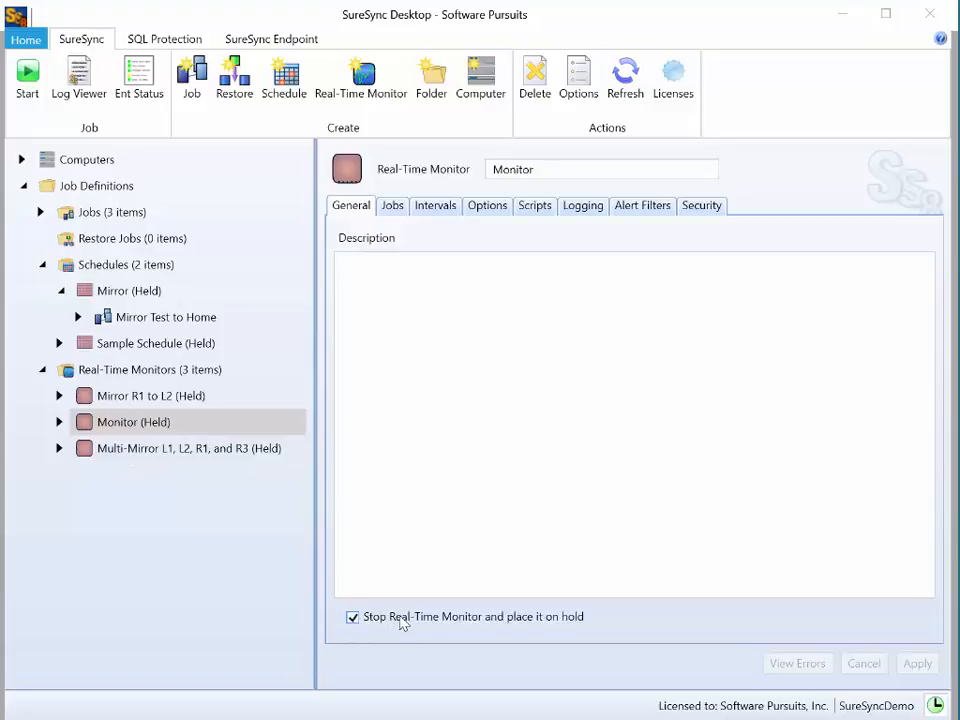
# Release the real-time monitor named Monitor from hold, and check its live status window once it is active.
pyautogui.click(351, 617)
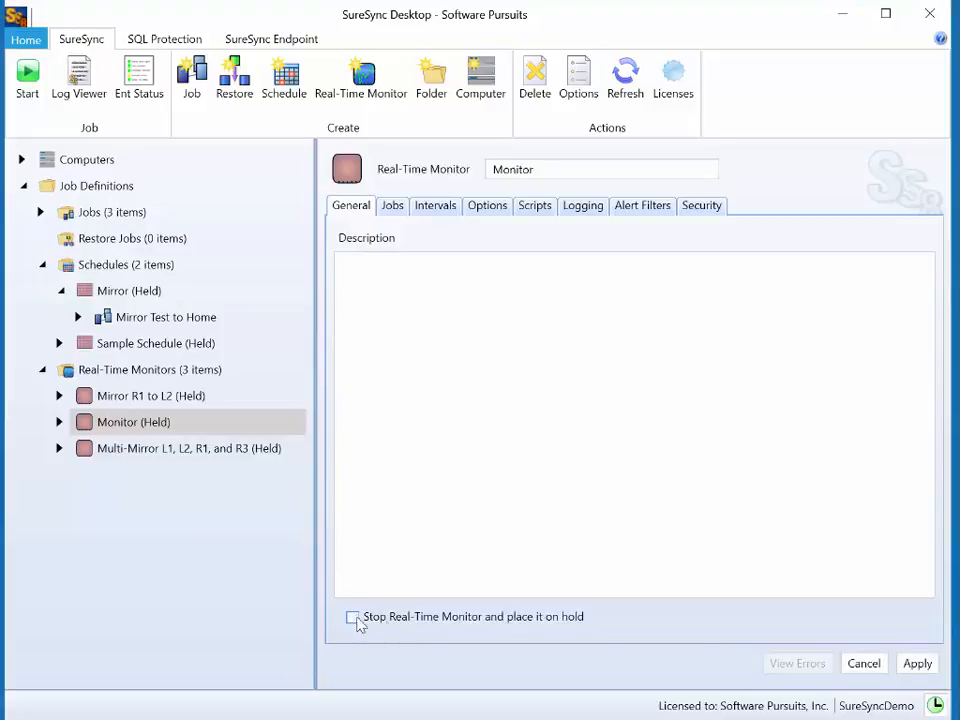
pyautogui.click(918, 665)
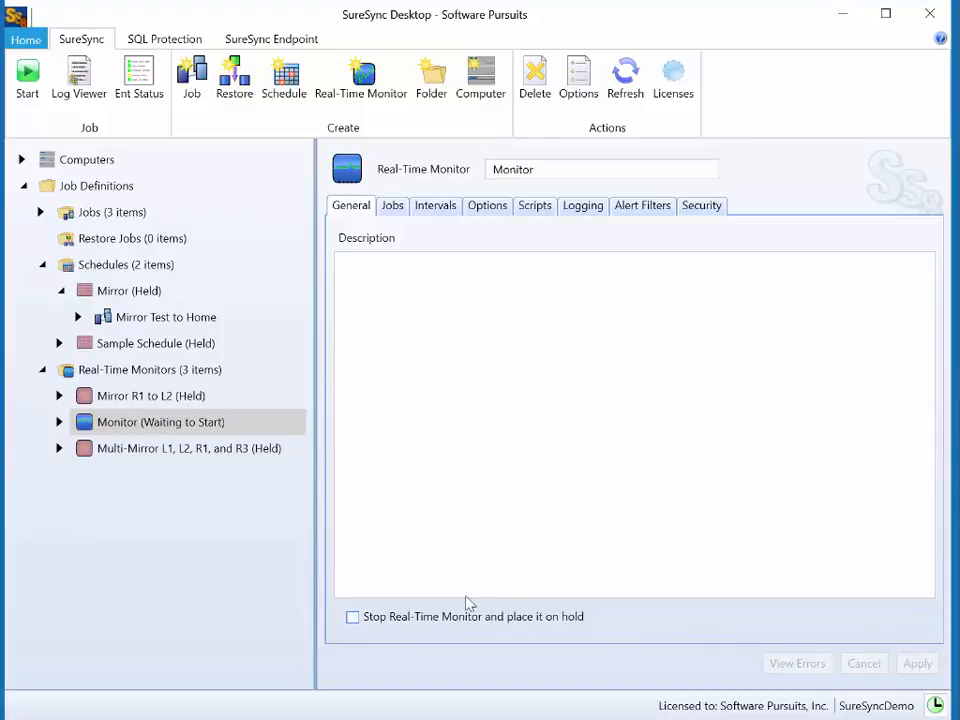
pyautogui.click(161, 427)
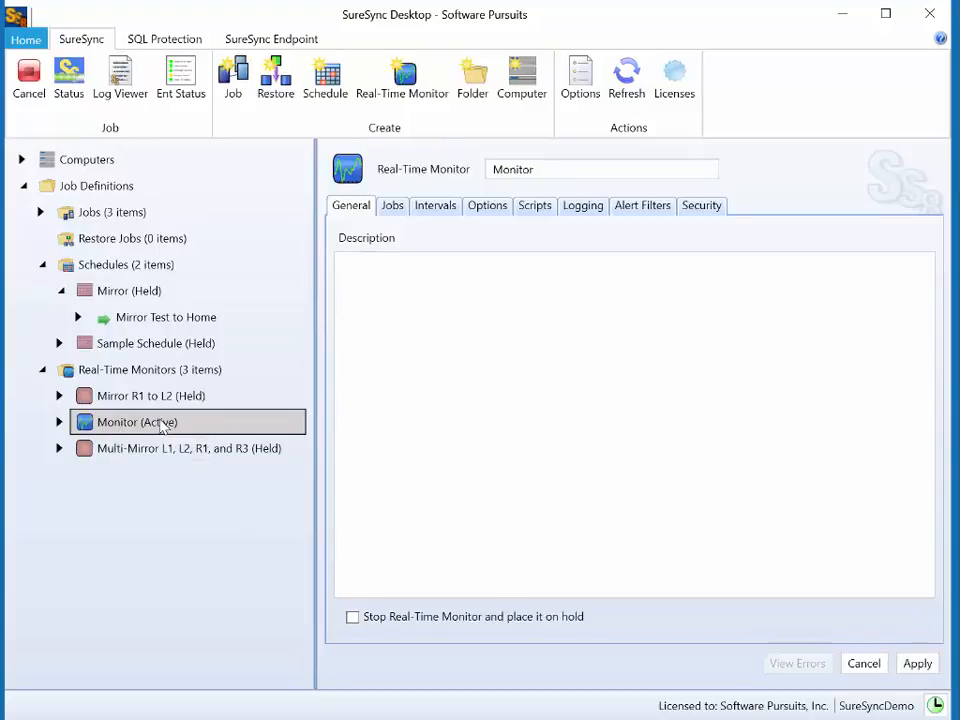
pyautogui.click(75, 82)
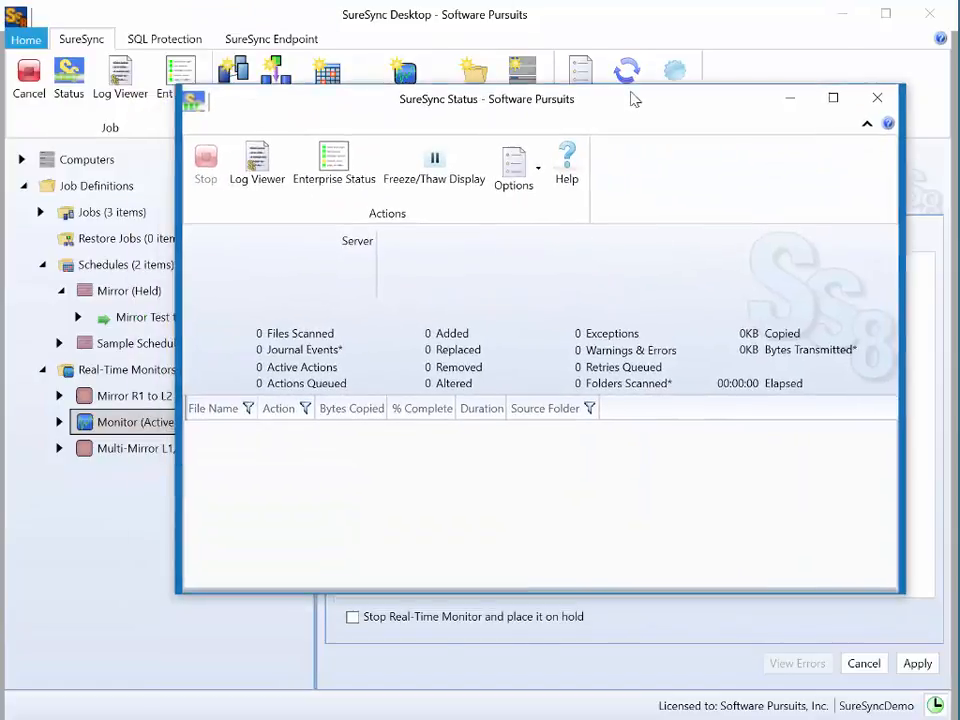
pyautogui.moveTo(632, 99); pyautogui.dragTo(572, 103)
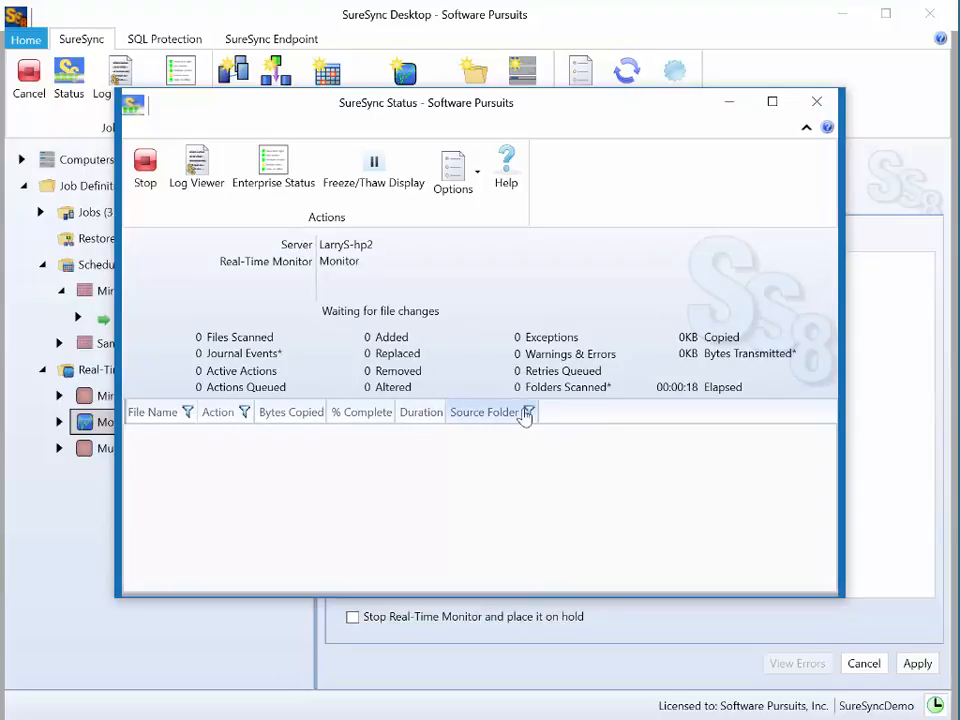
pyautogui.click(815, 101)
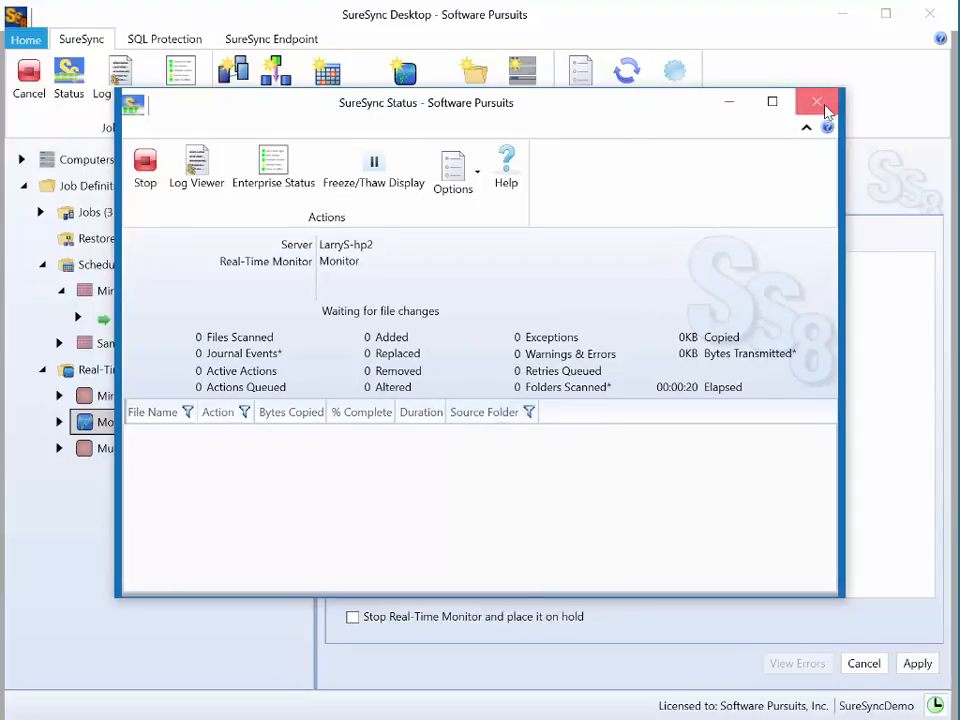
# Cancel the active real-time monitor named Monitor and place it back on hold.
pyautogui.rightClick(124, 424)
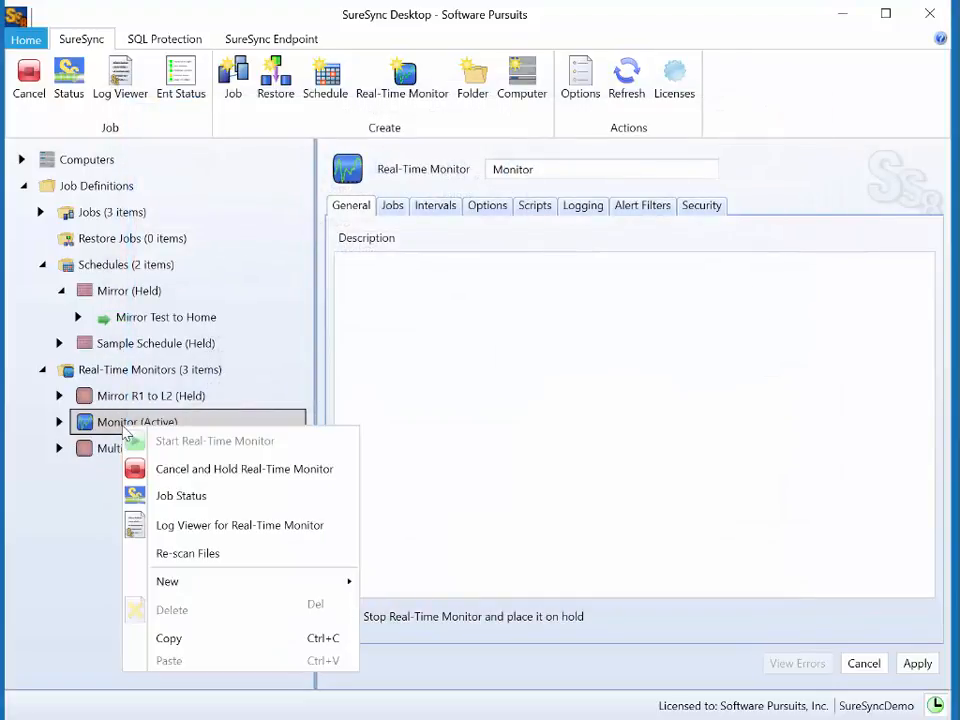
pyautogui.click(160, 468)
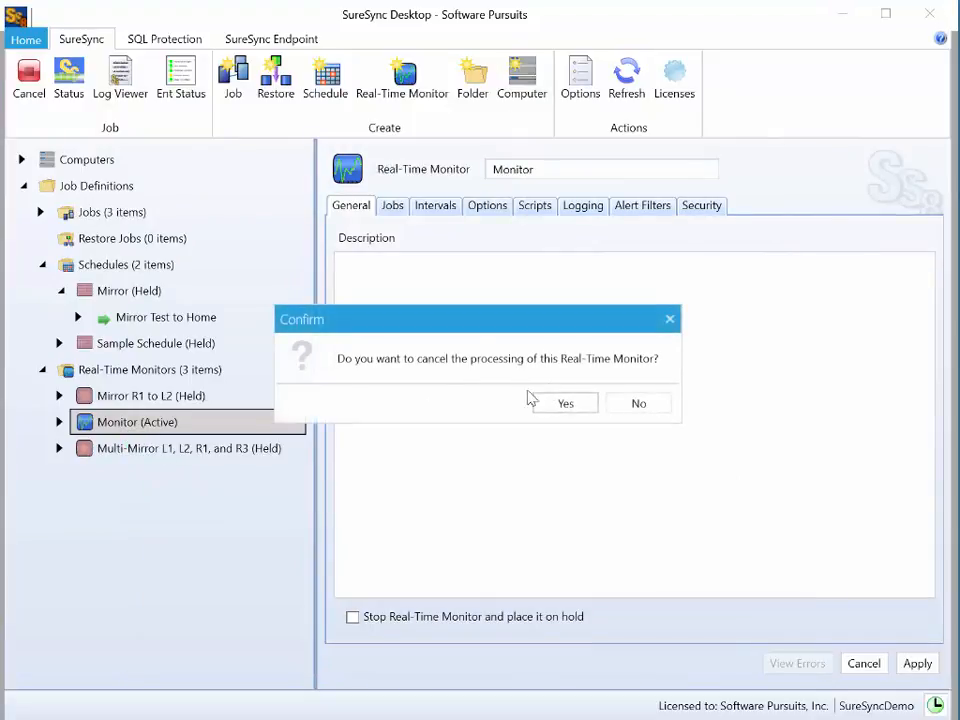
pyautogui.click(566, 404)
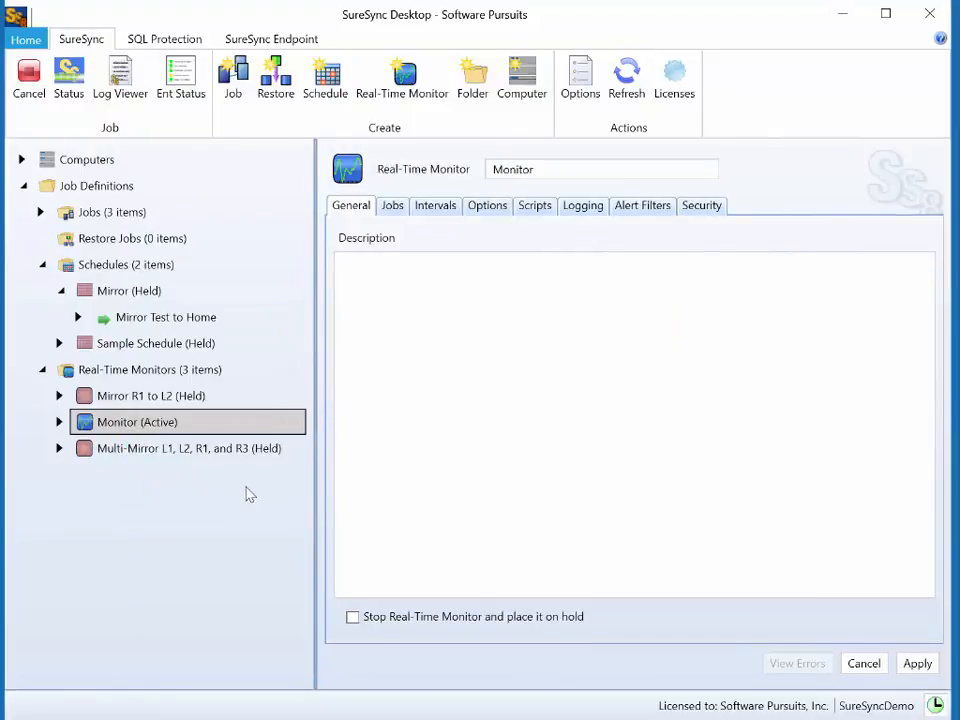
# Set the Mirror schedule to run every day at 10:00 AM and accept the newly computed run date.
pyautogui.click(130, 292)
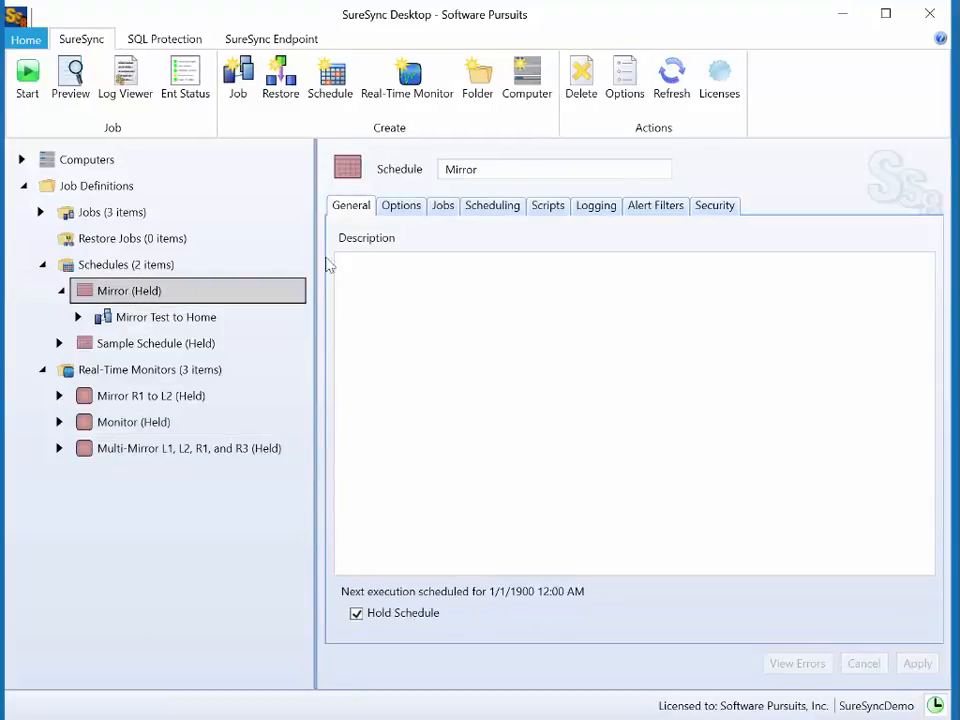
pyautogui.click(507, 208)
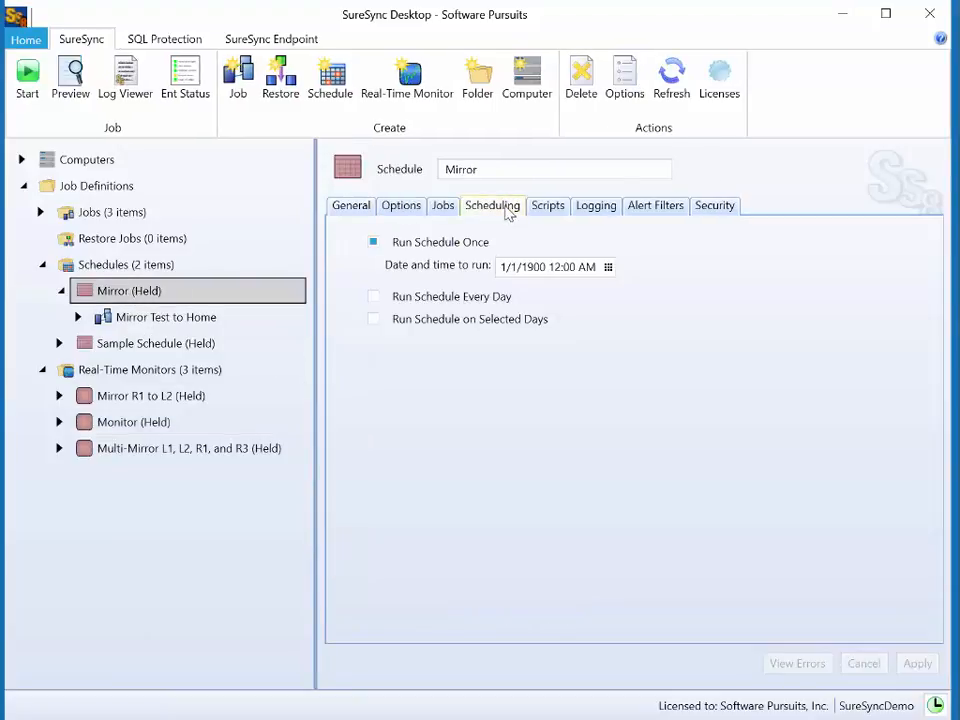
pyautogui.click(374, 297)
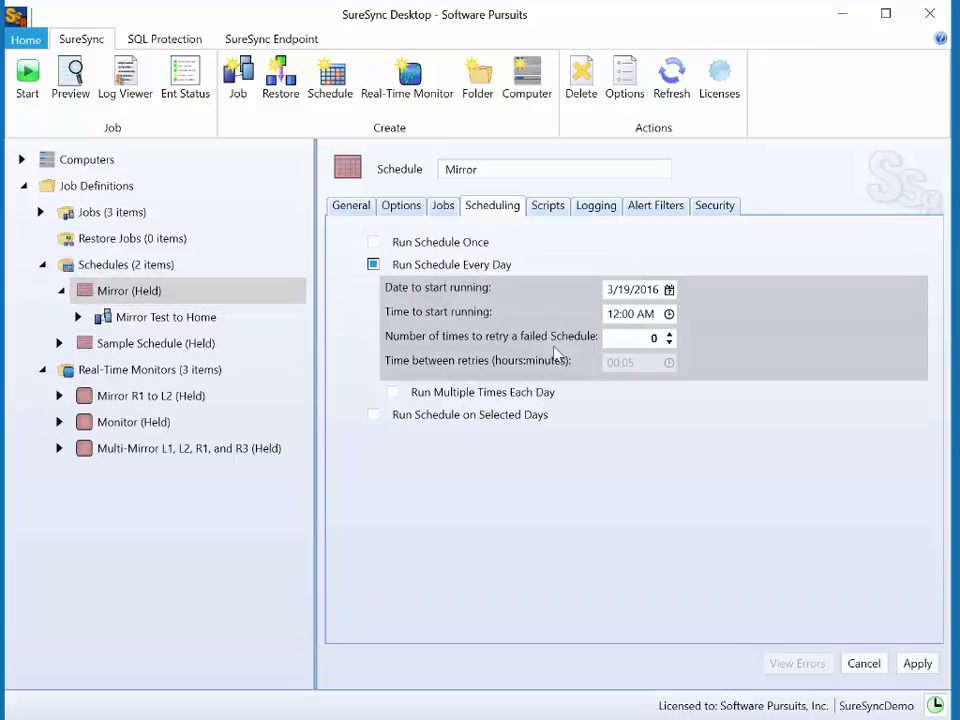
pyautogui.click(639, 339)
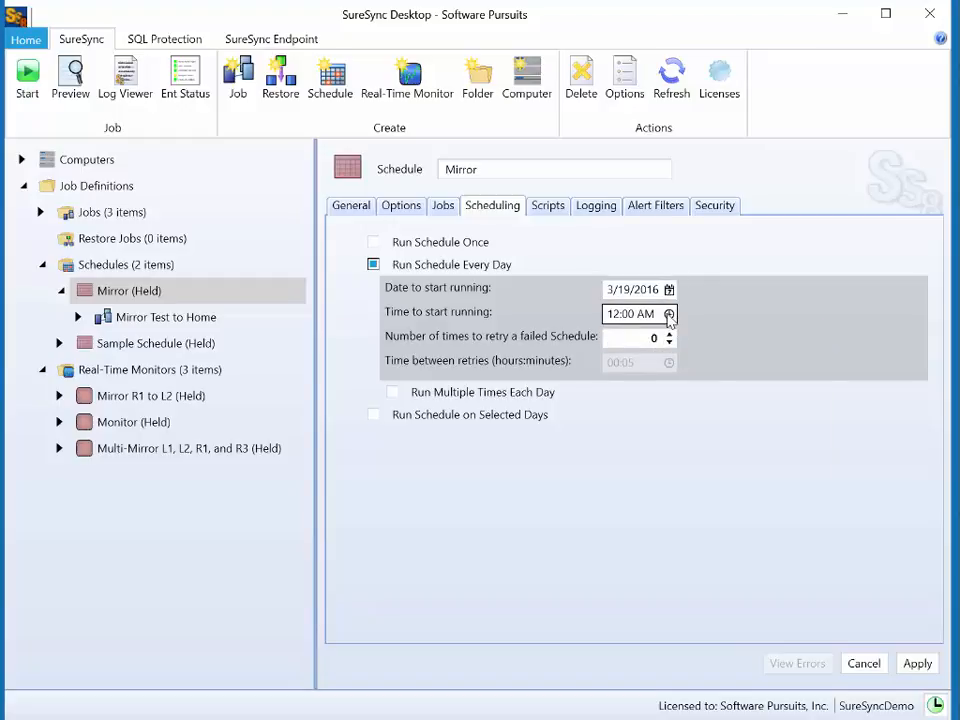
pyautogui.click(669, 314)
pyautogui.click(737, 402)
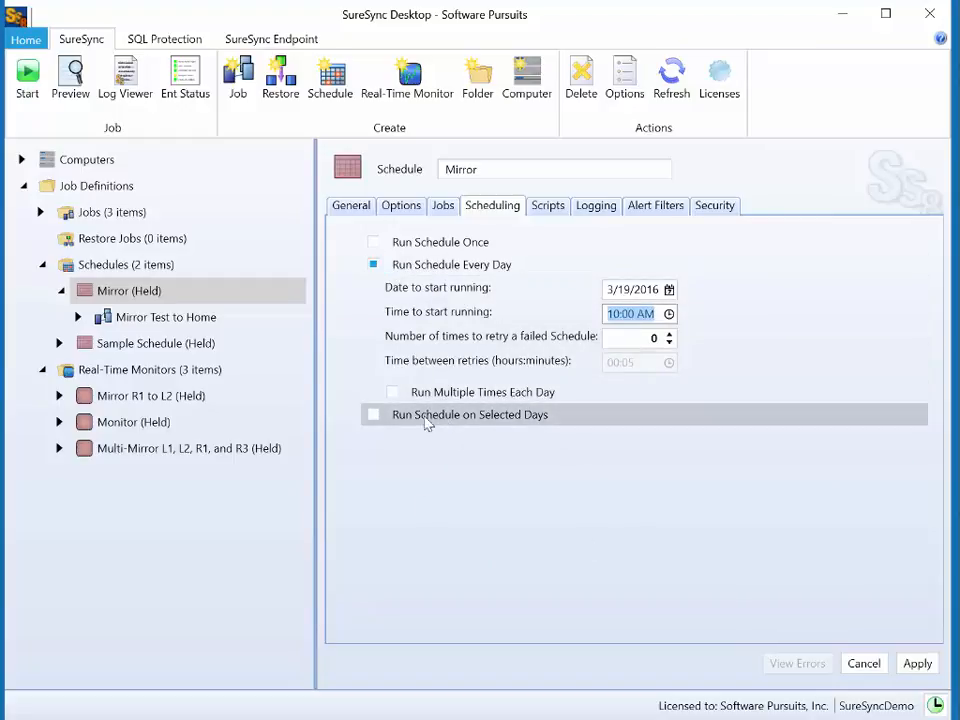
pyautogui.click(374, 415)
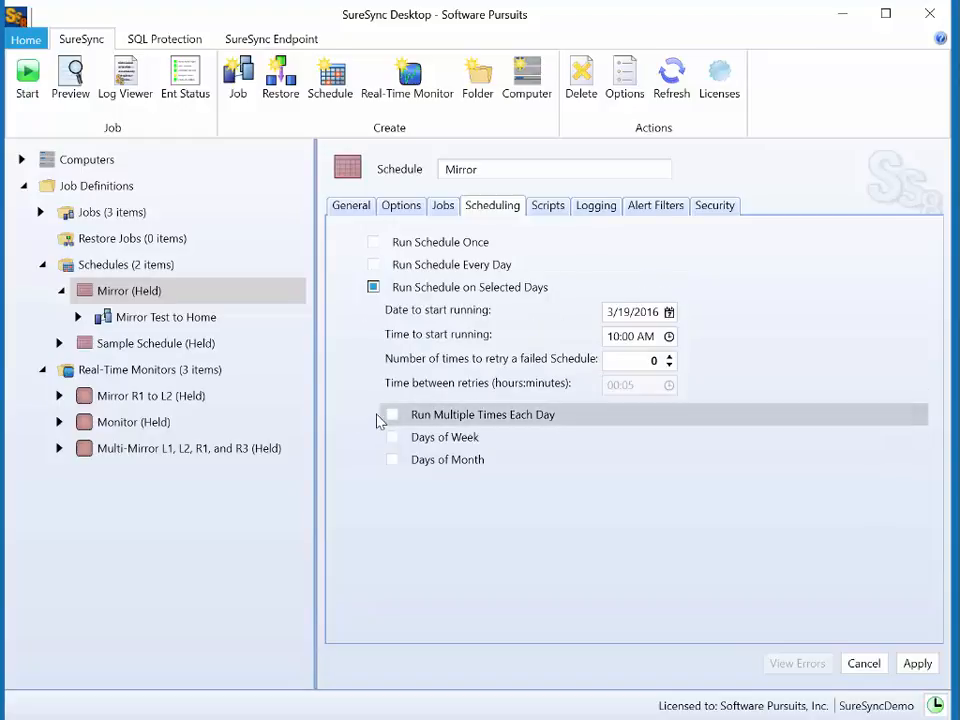
pyautogui.click(375, 265)
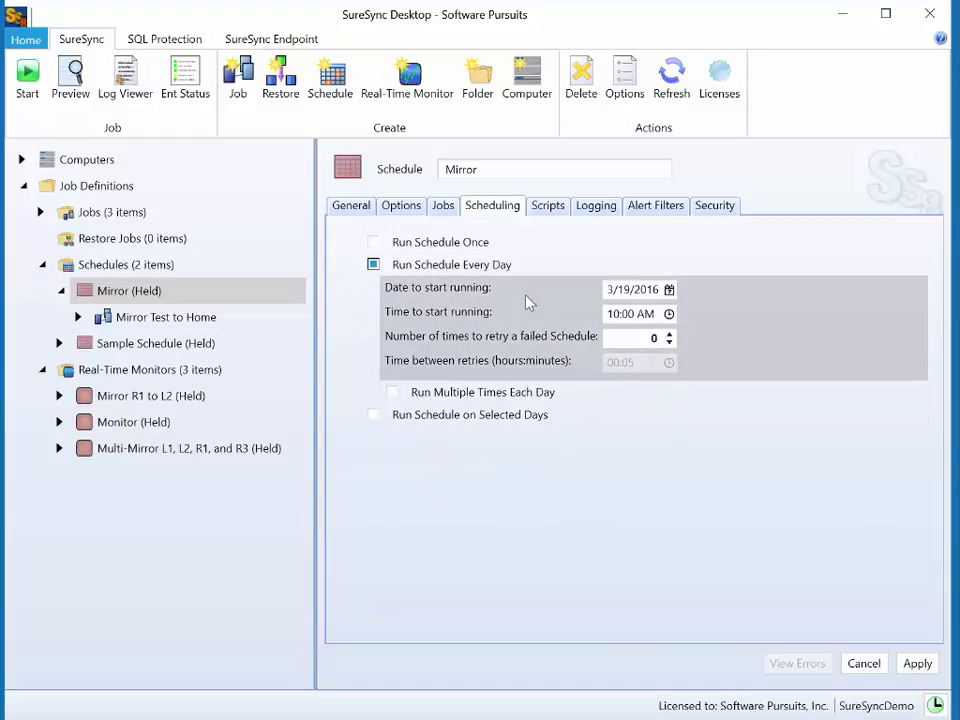
pyautogui.click(920, 666)
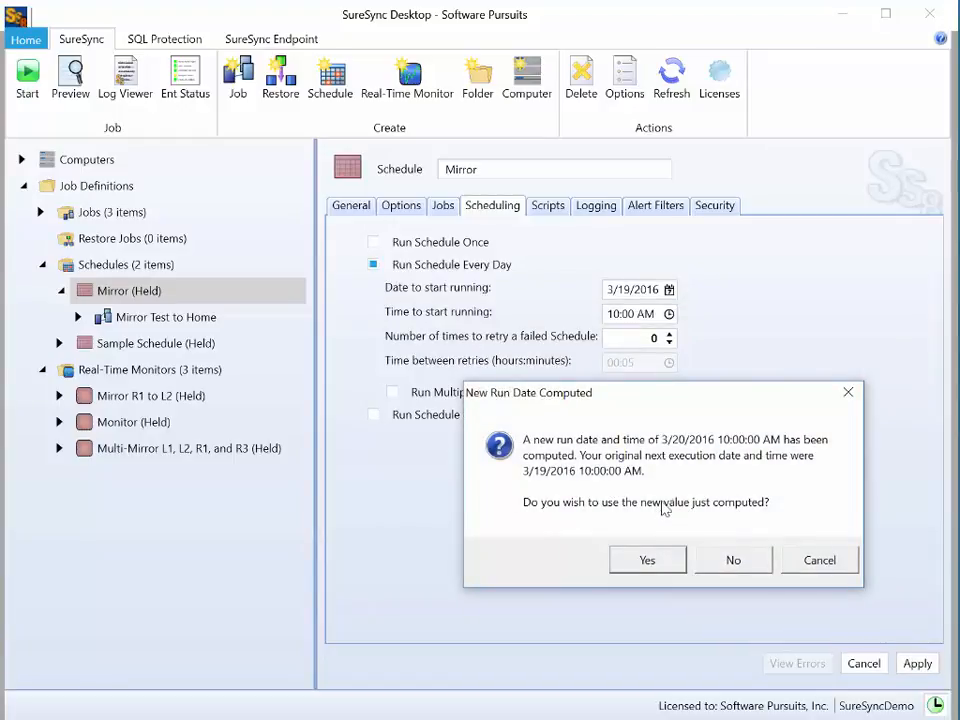
pyautogui.click(659, 563)
# Release the Mirror schedule from hold and apply the change.
pyautogui.click(359, 207)
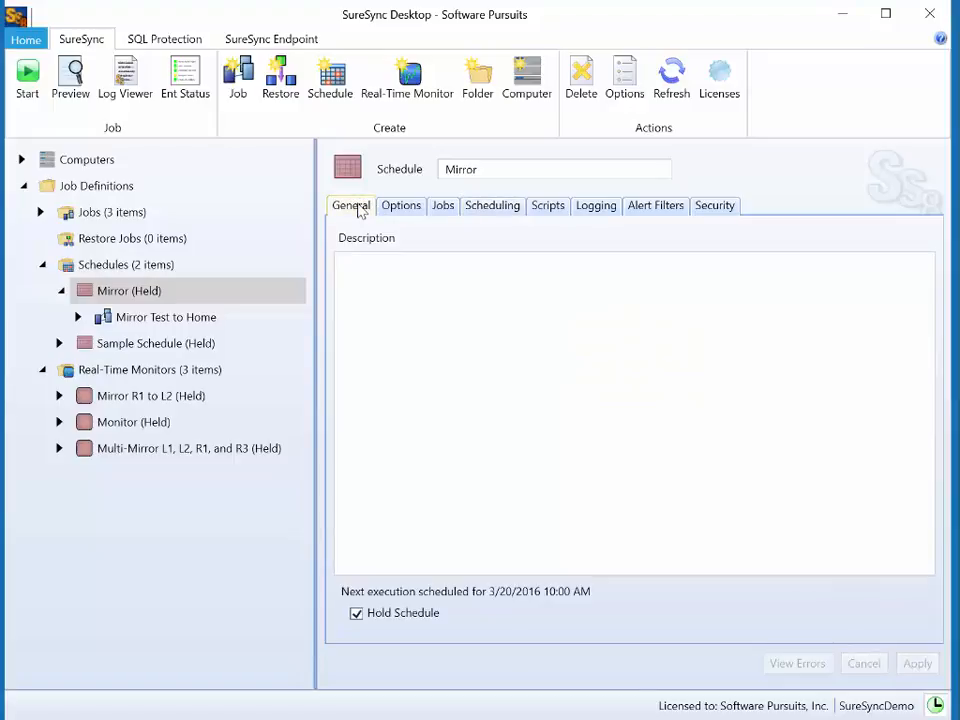
pyautogui.click(387, 617)
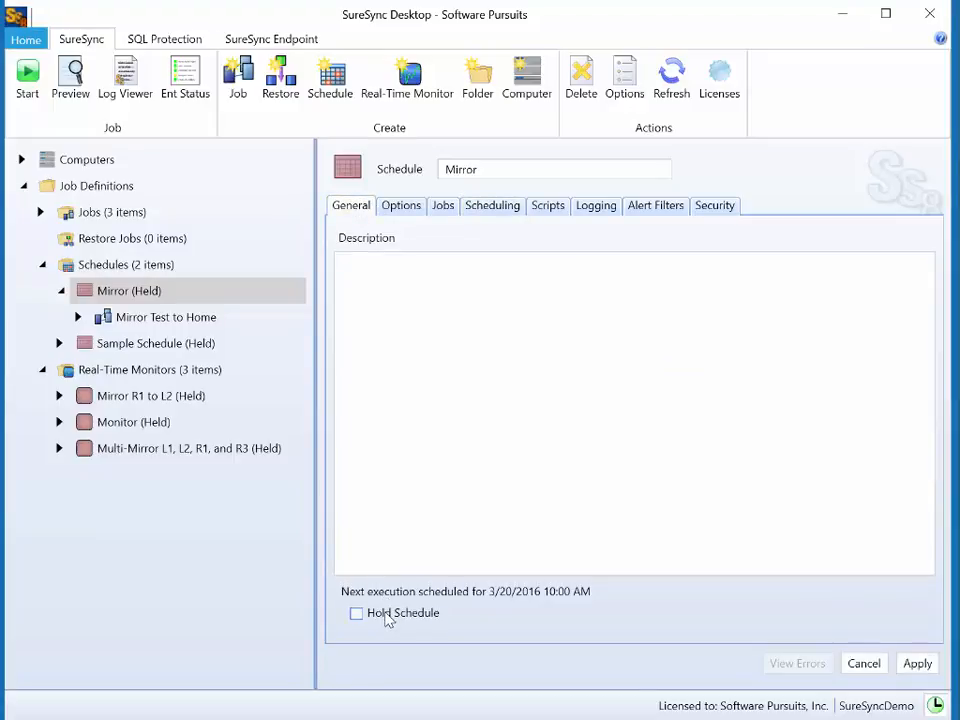
pyautogui.click(920, 666)
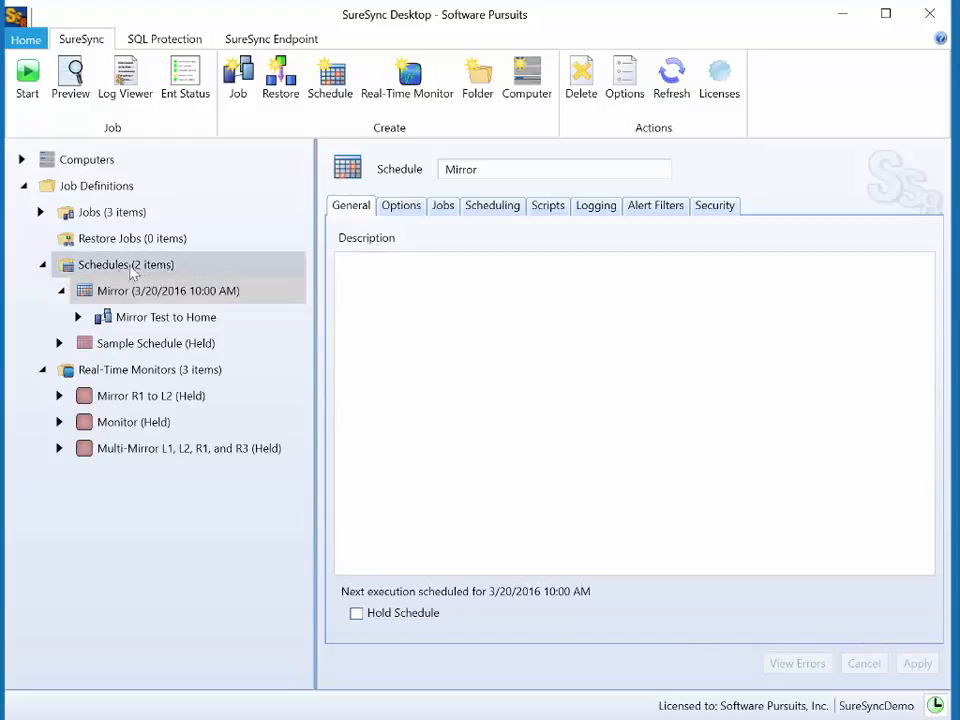